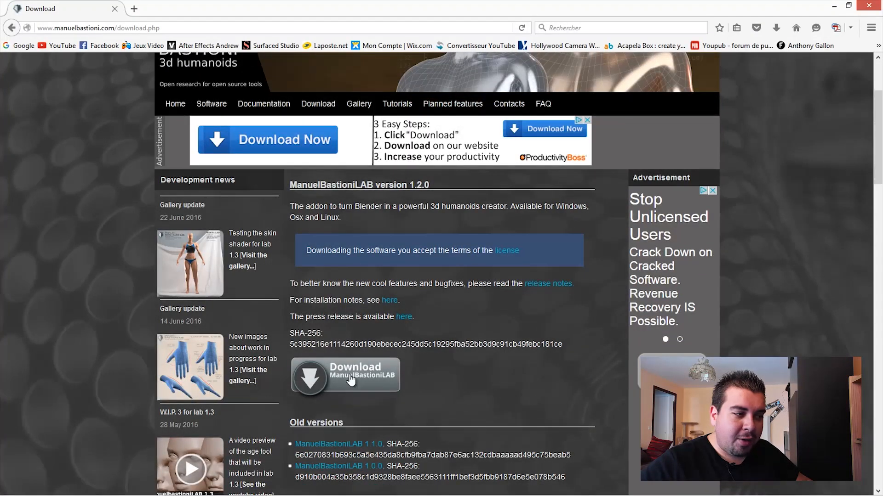
pyautogui.click(375, 380)
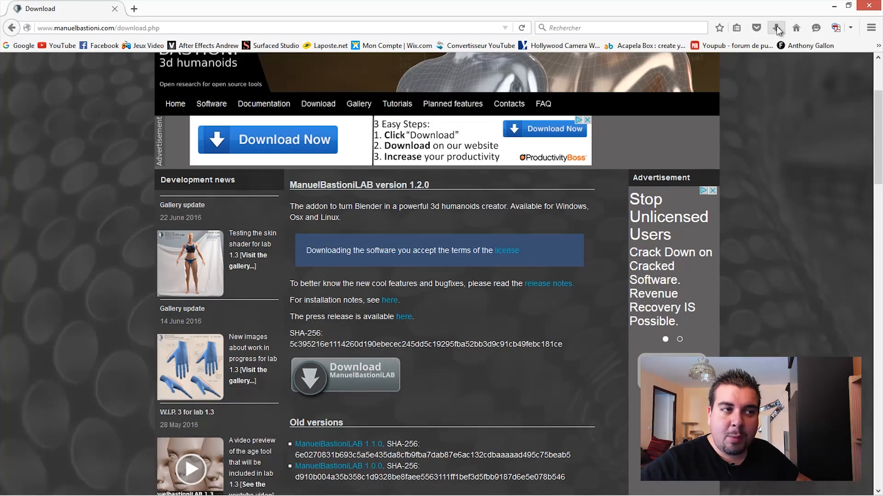
pyautogui.click(375, 370)
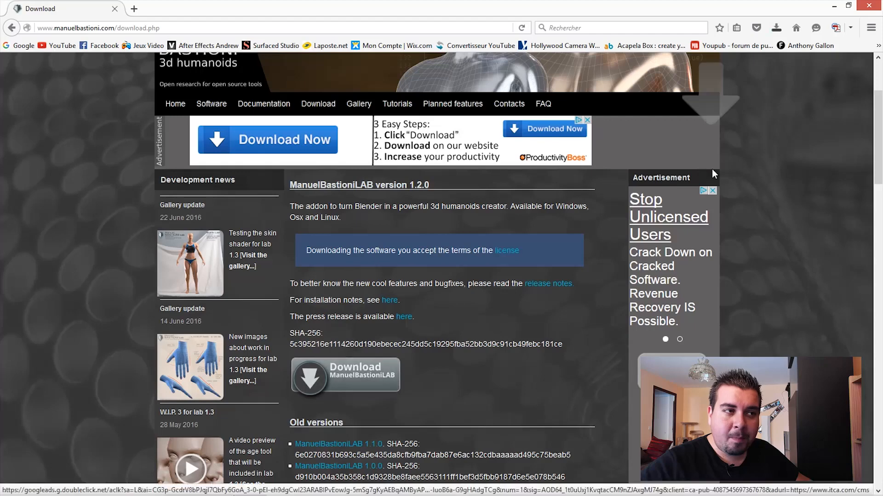
pyautogui.click(781, 30)
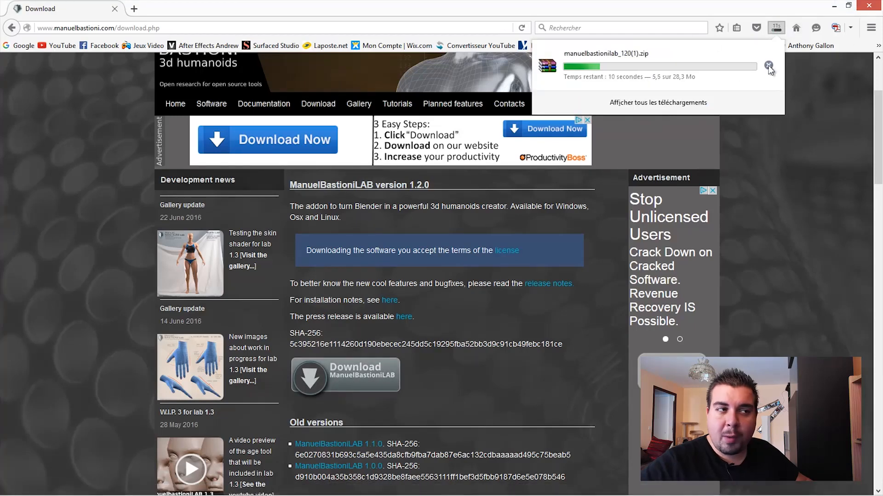
pyautogui.click(768, 65)
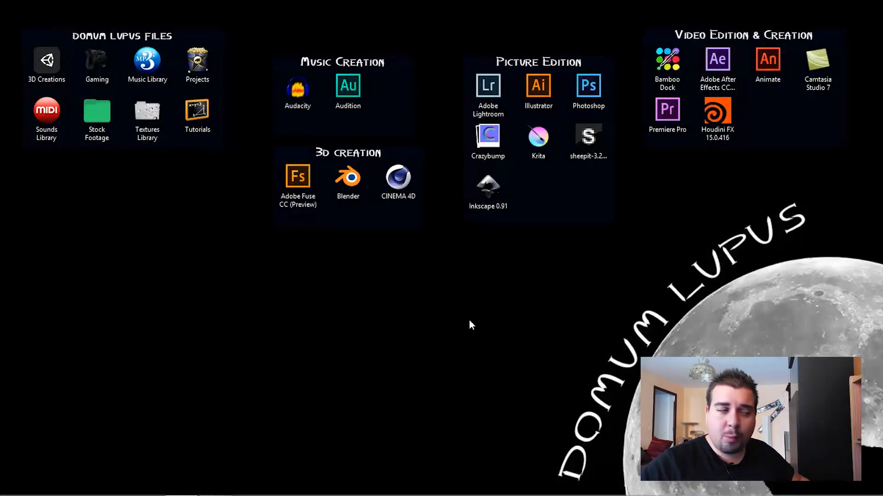
# Switch to Blender and open the add-on settings in the user preferences
pyautogui.doubleClick(358, 190)
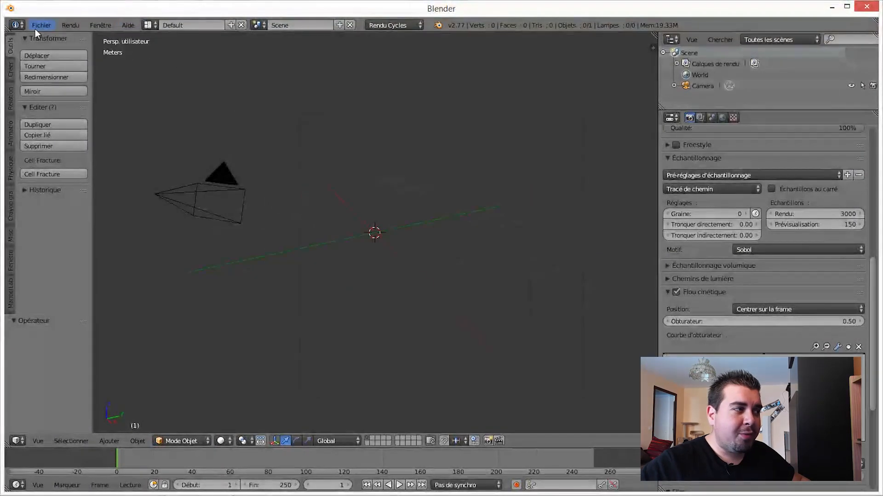
pyautogui.click(41, 26)
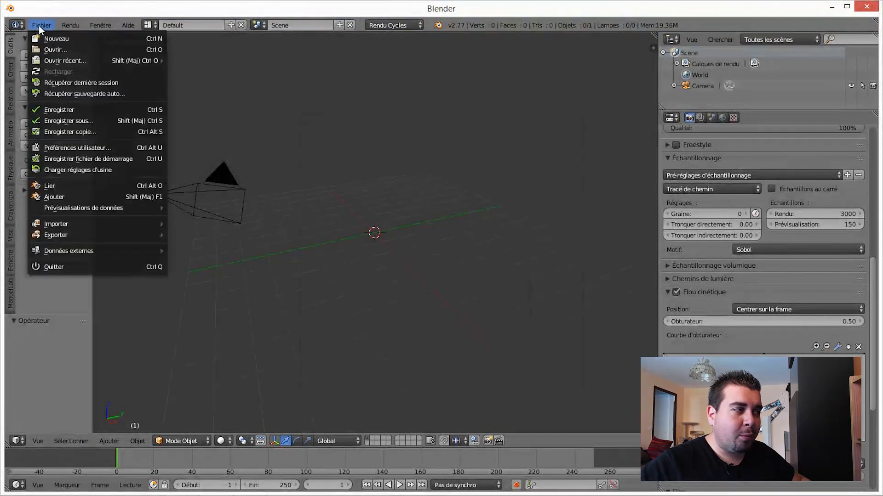
pyautogui.click(103, 147)
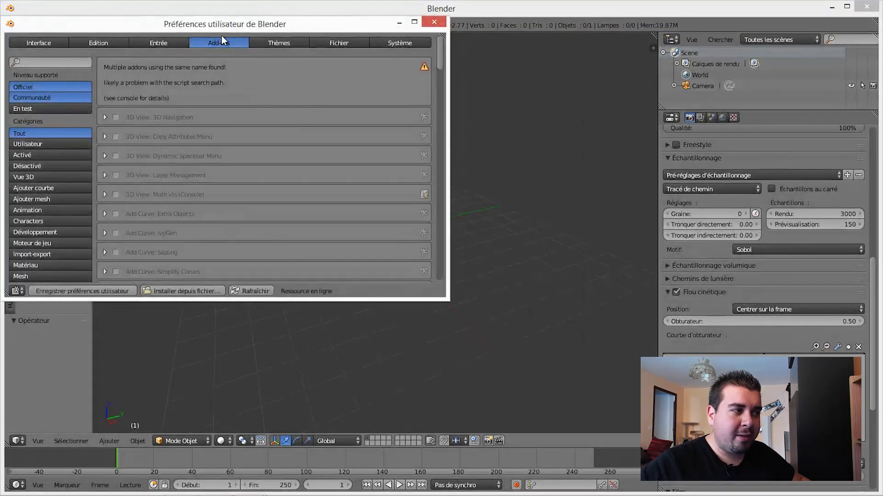
pyautogui.click(182, 44)
pyautogui.click(237, 43)
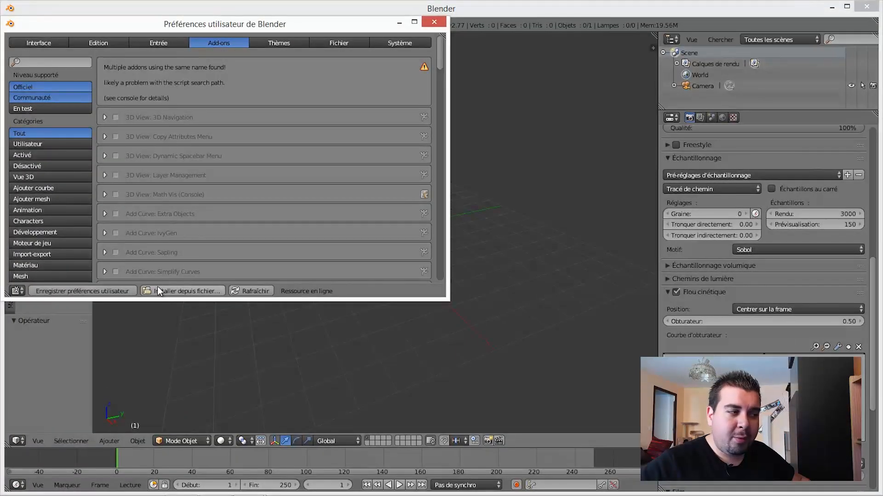
# Install the add-on from the file manuelbastionilab_120.zip in the DL folder
pyautogui.click(187, 290)
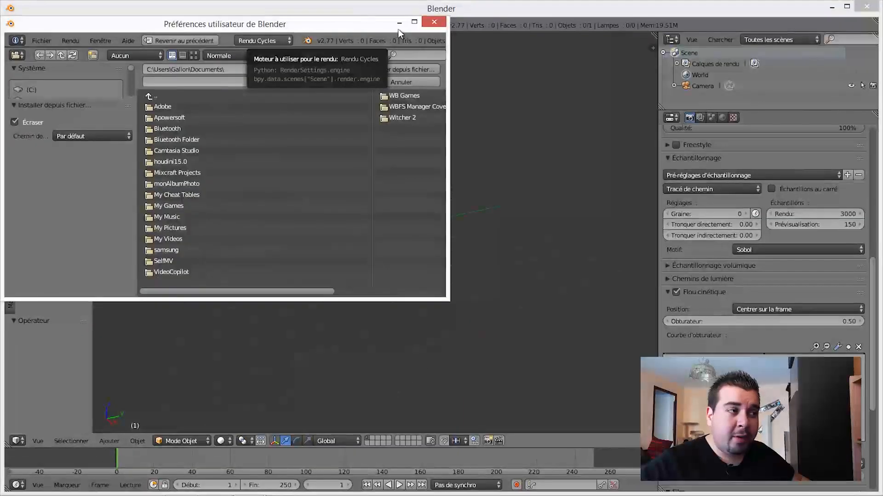
pyautogui.click(414, 22)
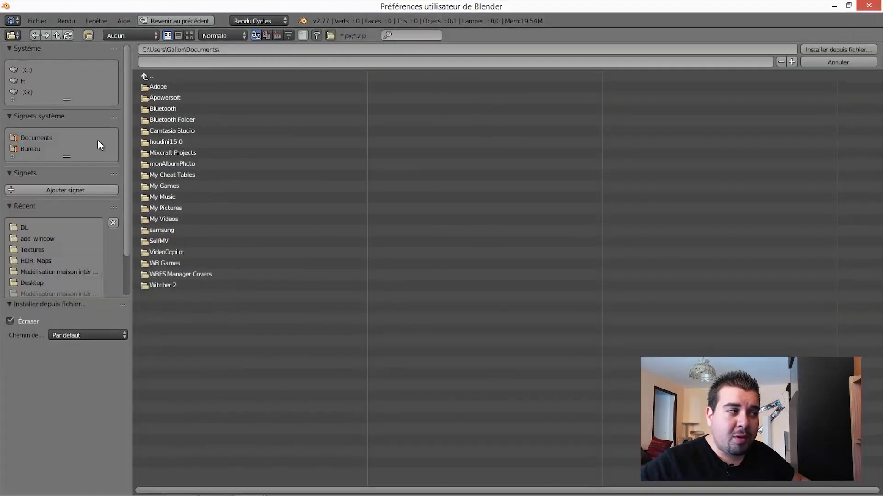
pyautogui.click(25, 227)
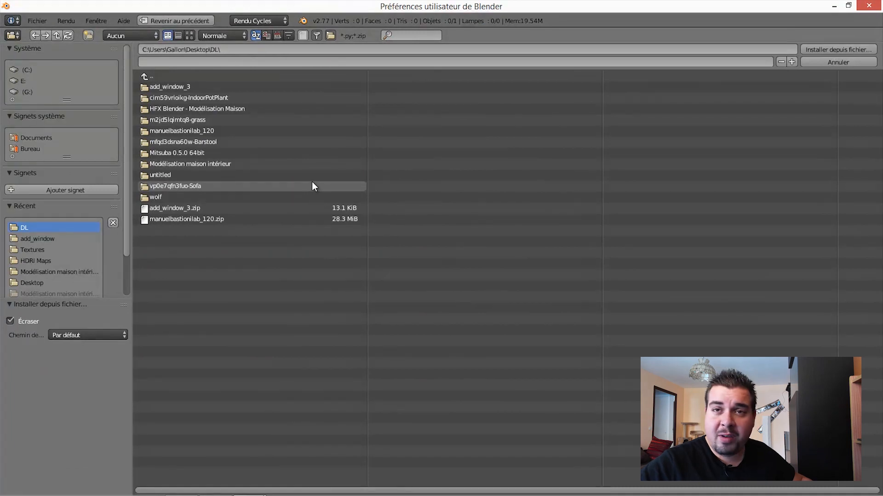
pyautogui.click(187, 220)
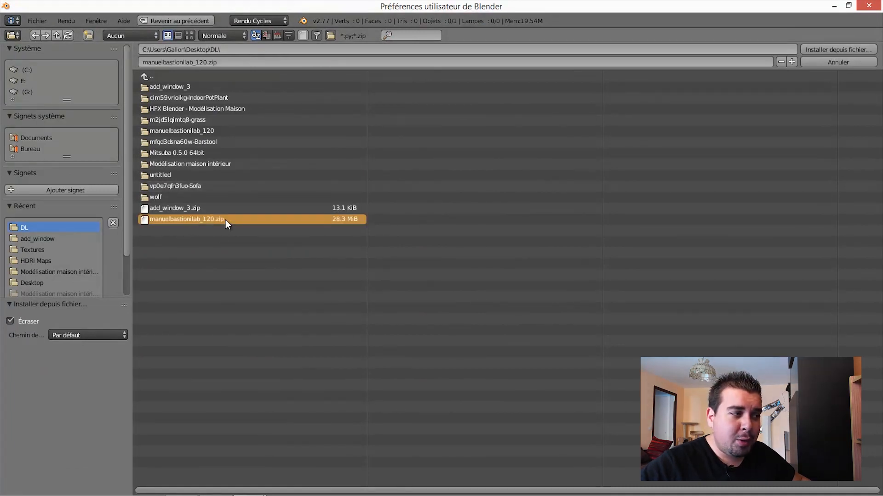
pyautogui.click(824, 48)
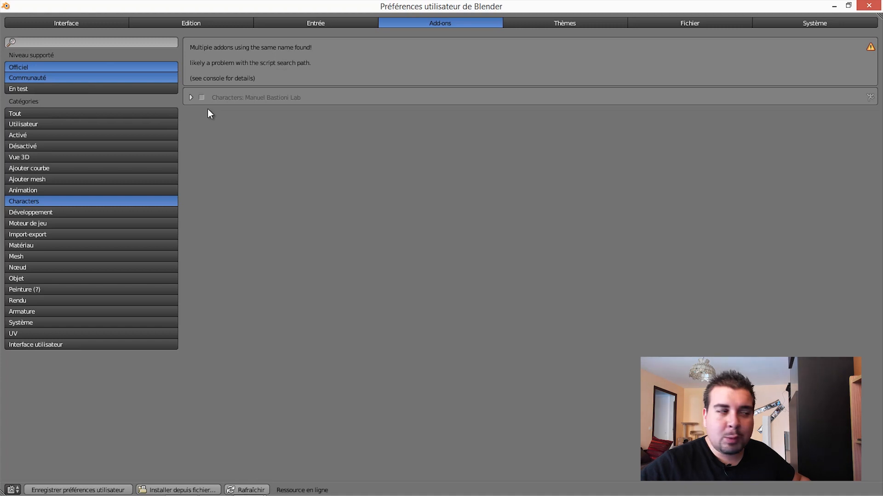
# Enable the Characters: Manuel Bastioni Lab add-on, save the user preferences and close them
pyautogui.click(201, 98)
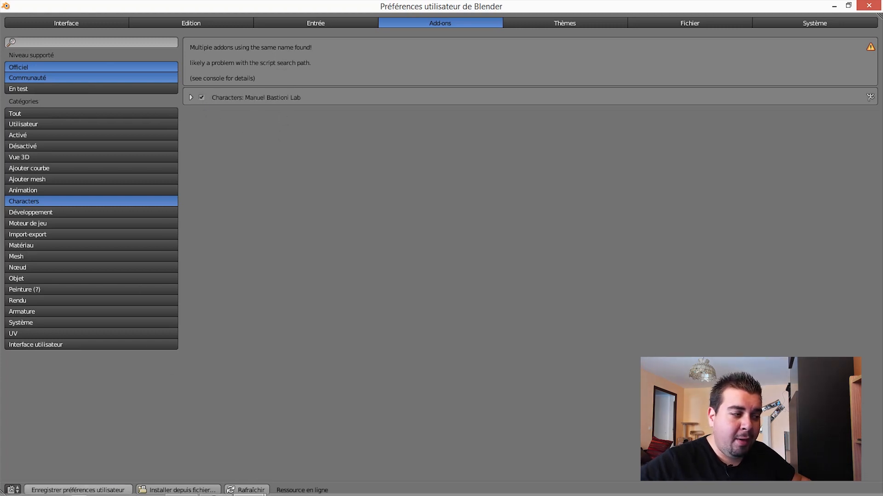
pyautogui.click(97, 491)
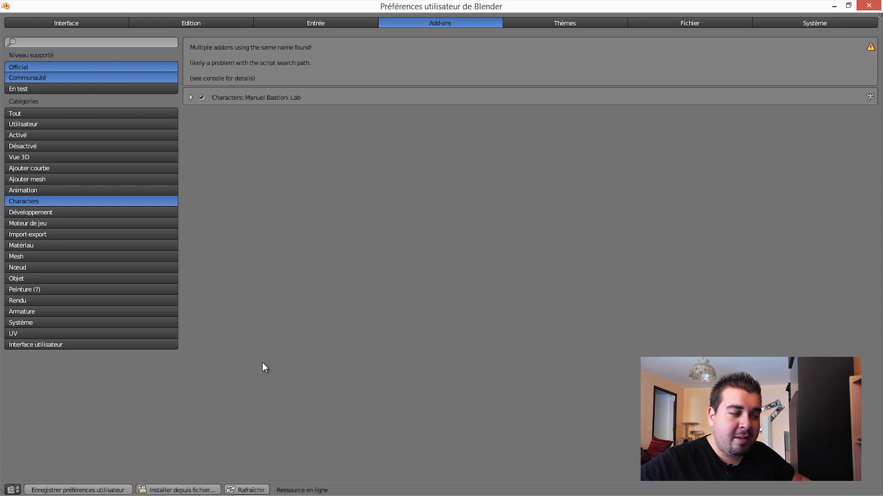
pyautogui.click(869, 6)
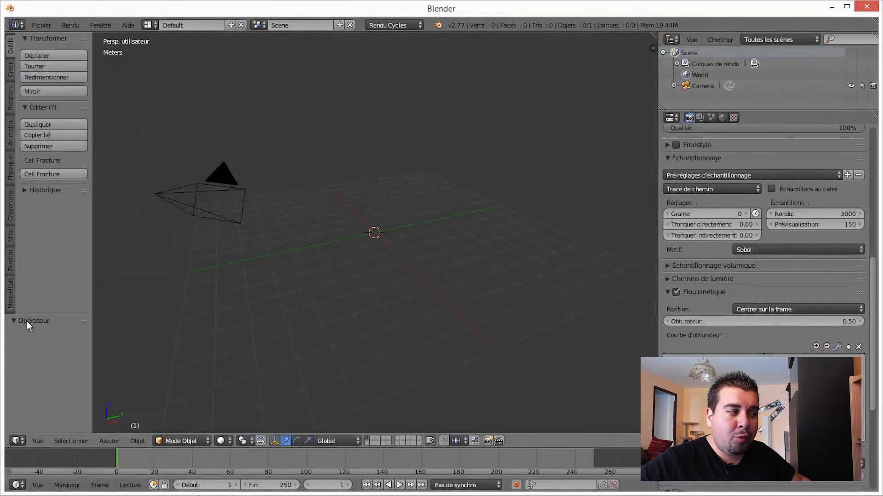
# Initialize a Caucasian male character with ManuelbastioniLAB, widening the tool area so its options are readable
pyautogui.click(12, 300)
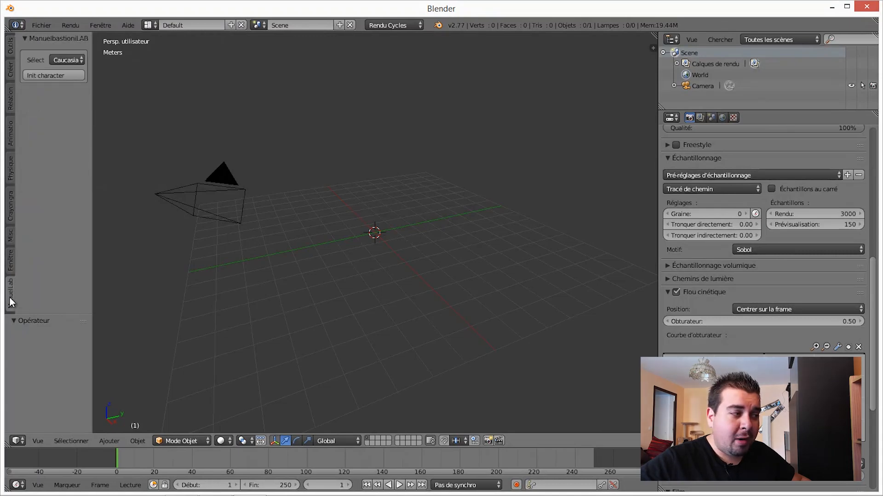
pyautogui.moveTo(91, 143); pyautogui.dragTo(188, 138)
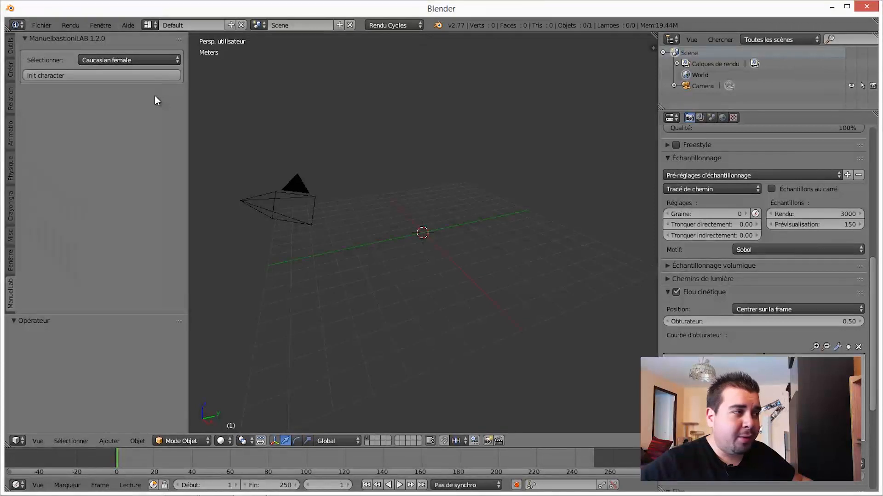
pyautogui.click(164, 60)
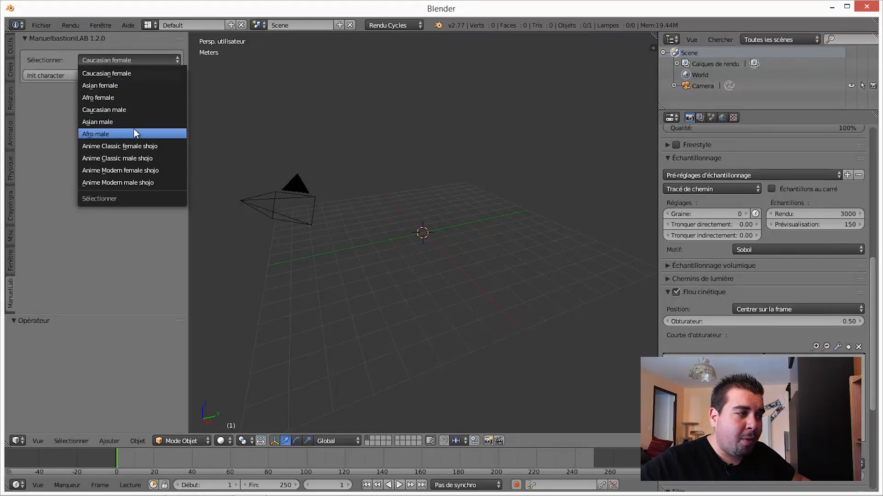
pyautogui.click(108, 111)
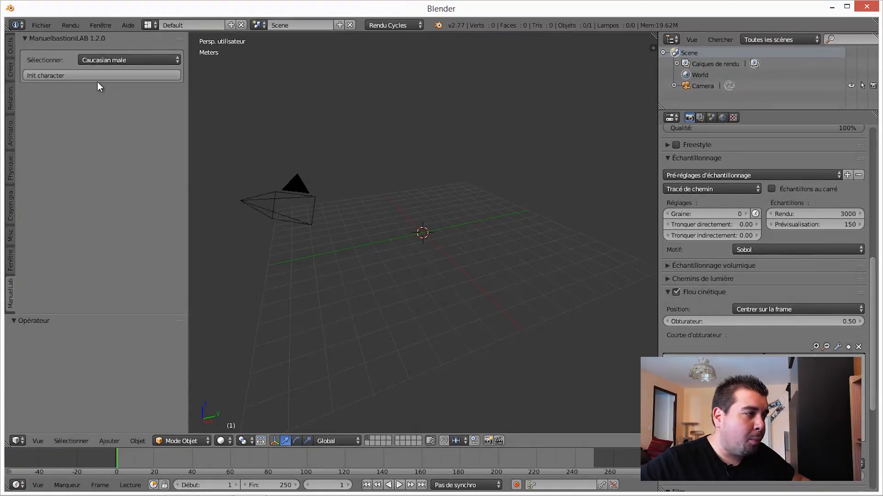
pyautogui.click(74, 77)
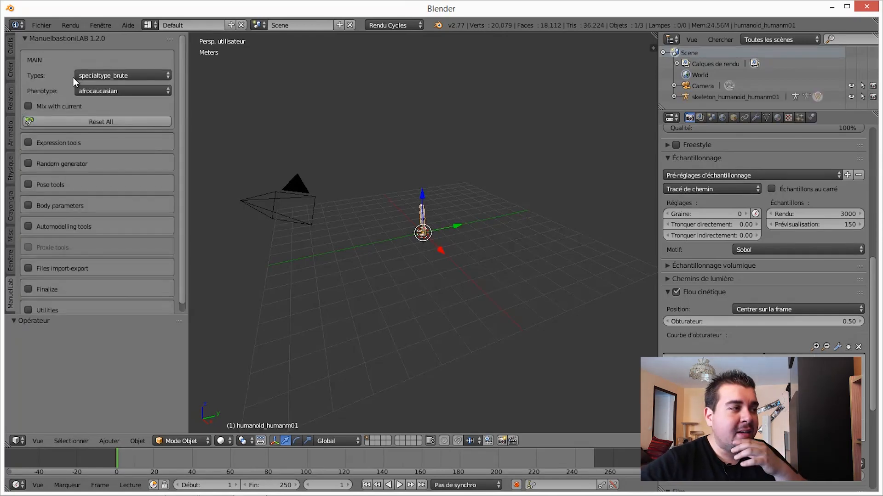
# Try the body types type_vigorous01, type_stocky01, type_heavybody and type_lightbody on the character
pyautogui.moveTo(428, 201); pyautogui.dragTo(520, 201, button='middle')
pyautogui.scroll(10, 442, 218)
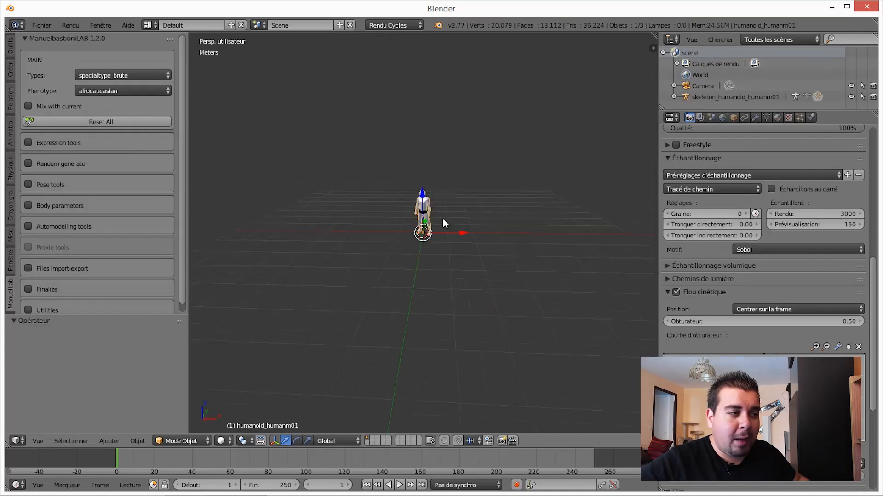
pyautogui.moveTo(421, 163); pyautogui.dragTo(526, 209, button='middle')
pyautogui.scroll(3, 418, 189)
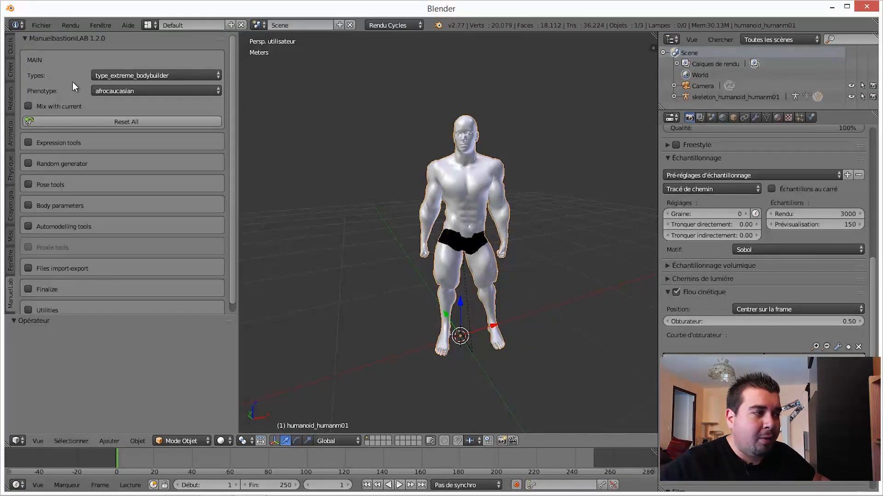
pyautogui.click(201, 75)
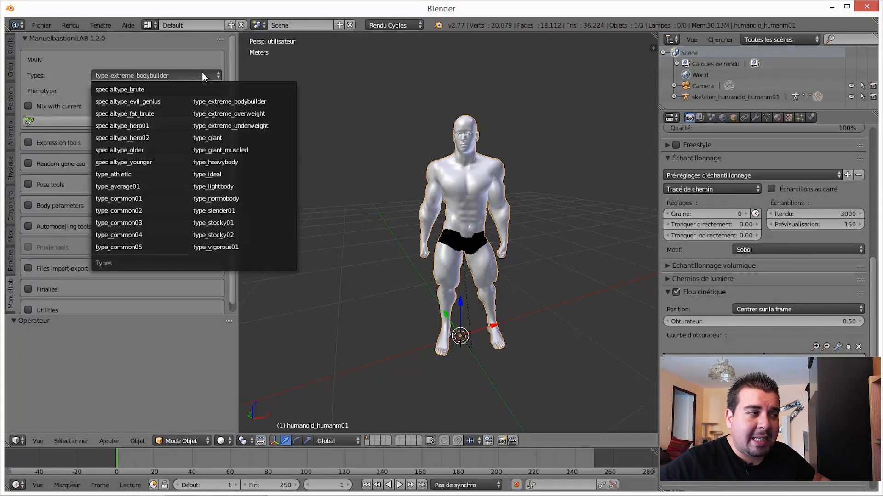
pyautogui.click(220, 246)
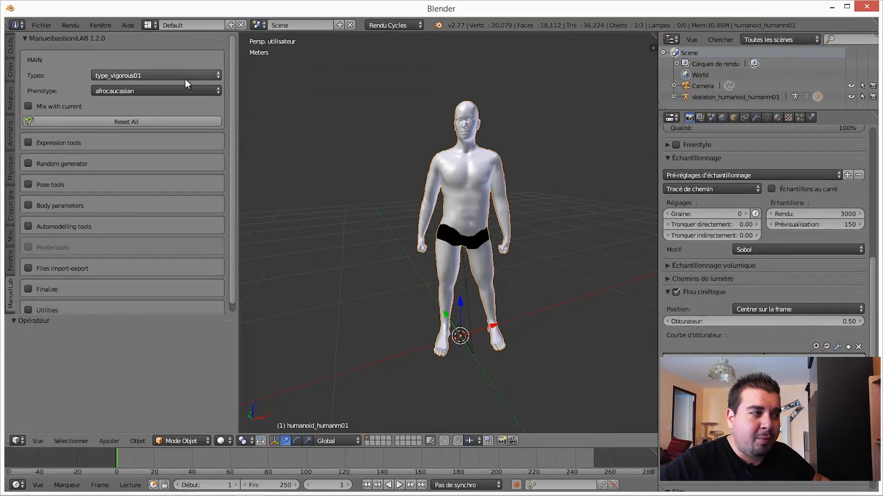
pyautogui.click(185, 78)
pyautogui.click(227, 234)
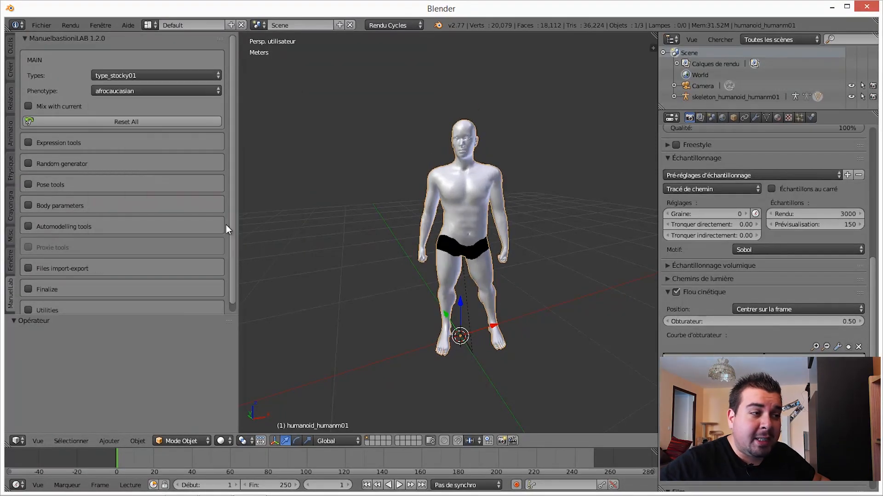
pyautogui.click(198, 78)
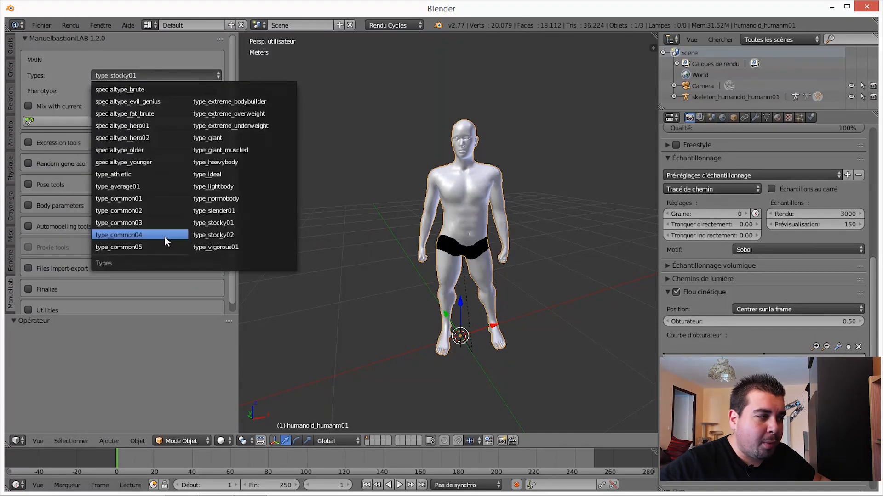
pyautogui.click(228, 160)
pyautogui.click(188, 78)
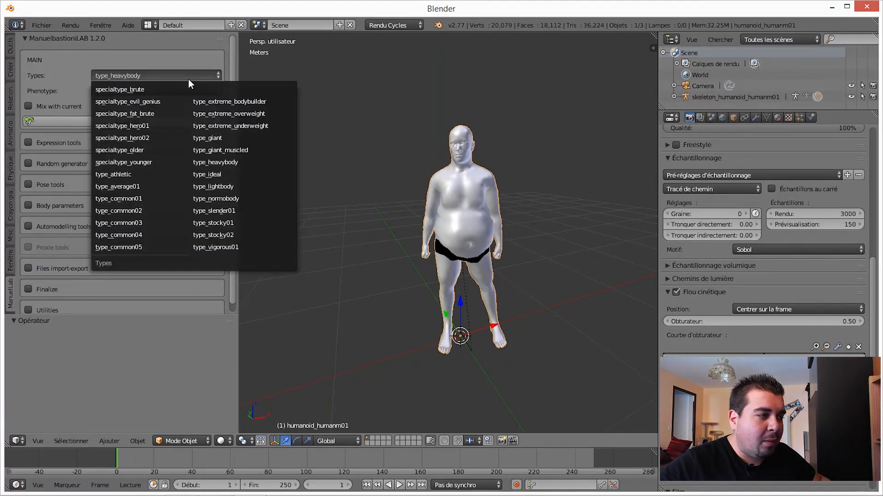
pyautogui.click(231, 185)
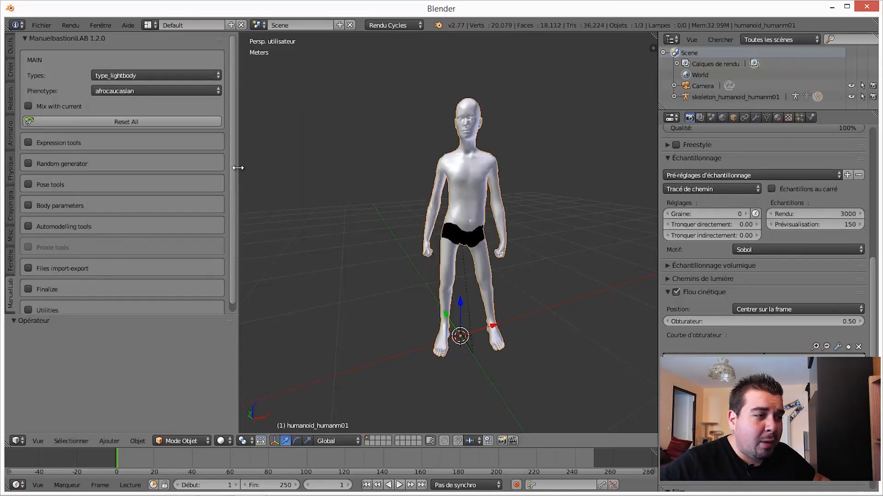
# Set the character's body type to specialtype_hero01
pyautogui.click(203, 76)
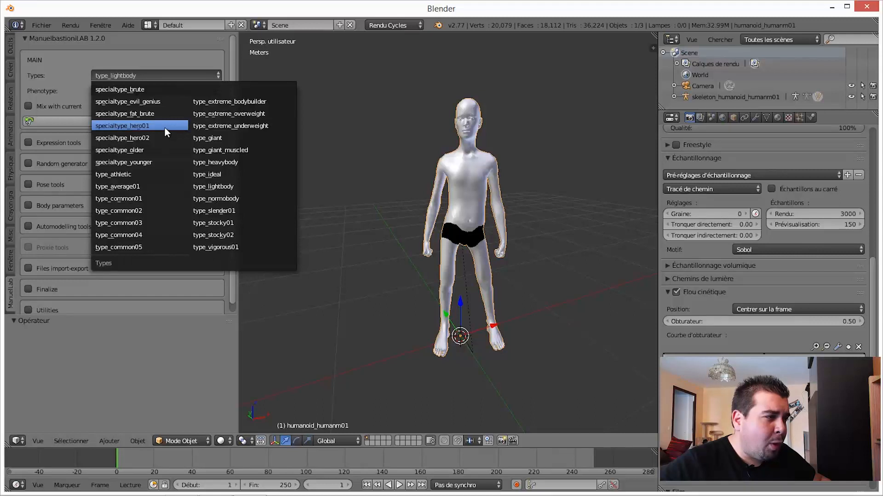
pyautogui.click(120, 129)
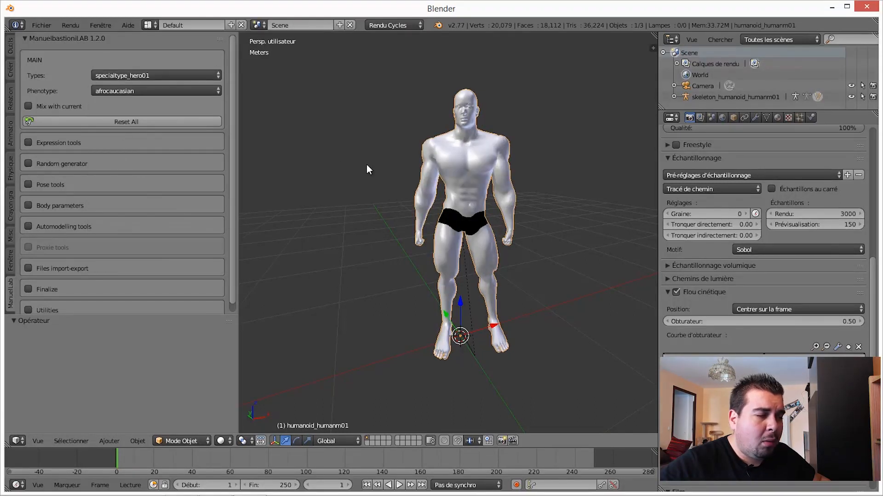
pyautogui.moveTo(488, 195); pyautogui.dragTo(364, 196, button='middle')
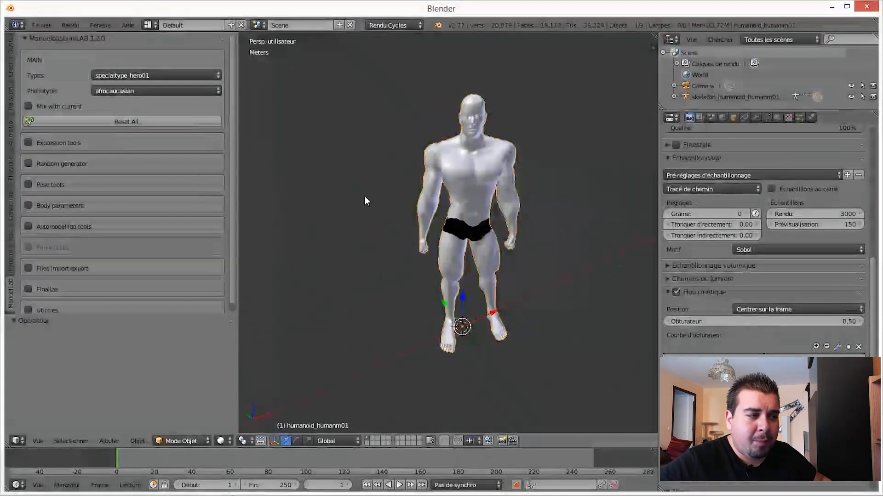
# Set the character's phenotype to west_asian
pyautogui.click(98, 92)
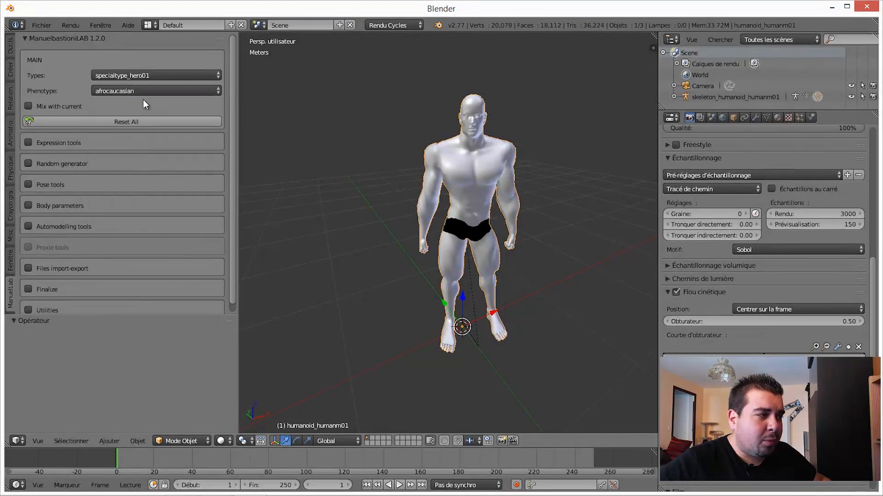
pyautogui.click(161, 91)
pyautogui.scroll(5, 459, 140)
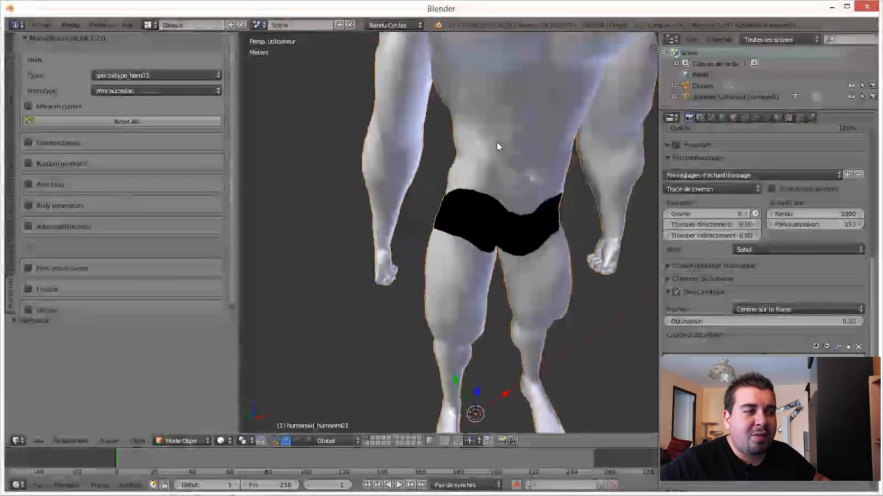
pyautogui.scroll(-2, 496, 142)
pyautogui.moveTo(476, 167); pyautogui.dragTo(428, 211, button='middle')
pyautogui.click(202, 90)
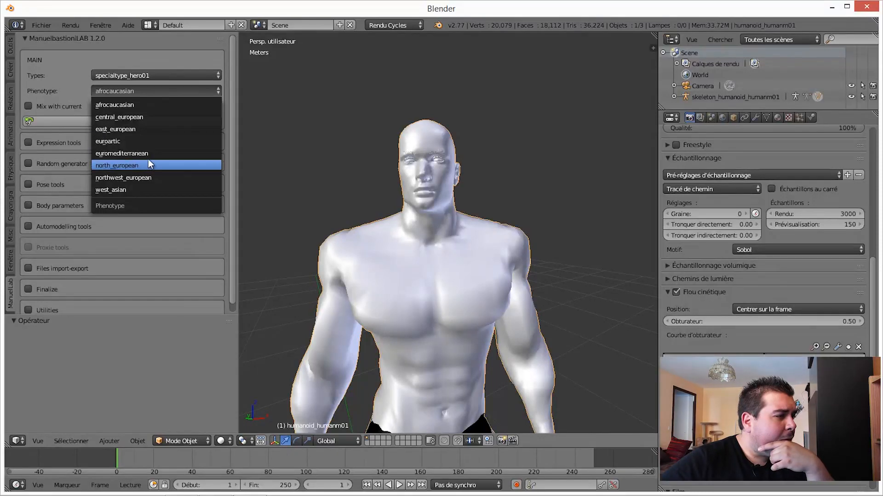
pyautogui.click(134, 184)
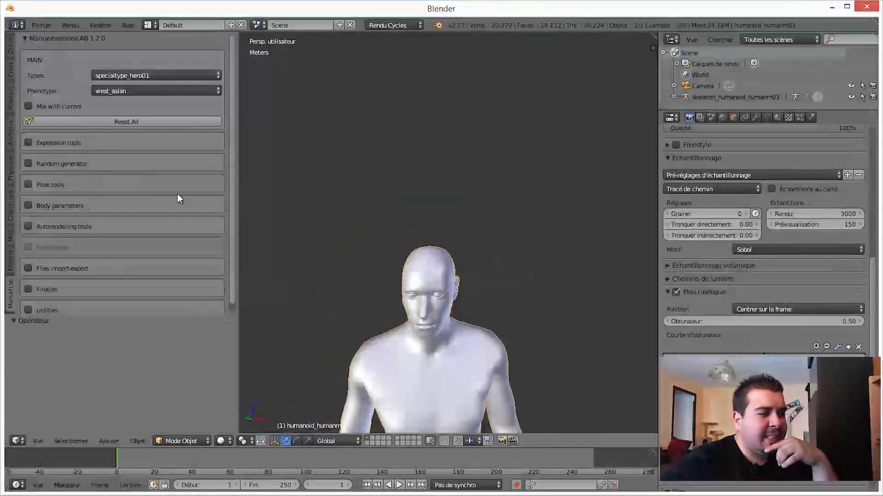
pyautogui.scroll(-5, 278, 185)
pyautogui.scroll(2, 309, 215)
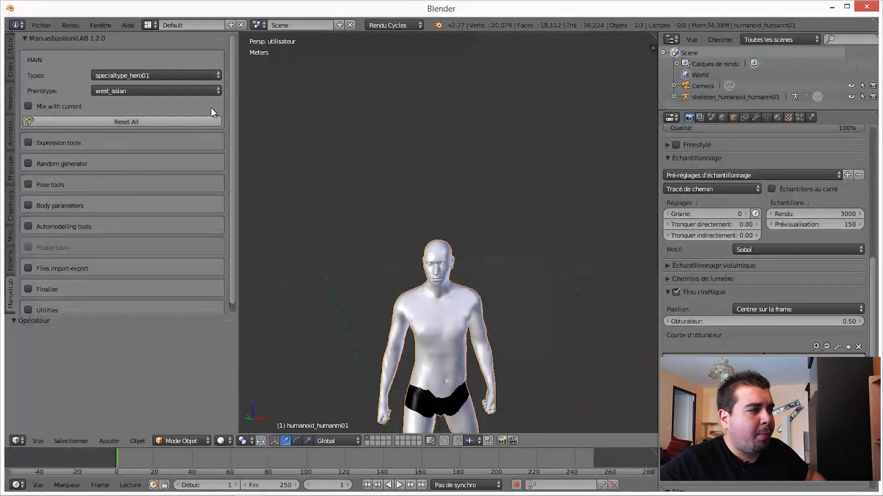
pyautogui.scroll(-1, 232, 88)
pyautogui.keyDown('shift'); pyautogui.moveTo(373, 209); pyautogui.dragTo(341, 164, button='middle'); pyautogui.keyUp('shift')
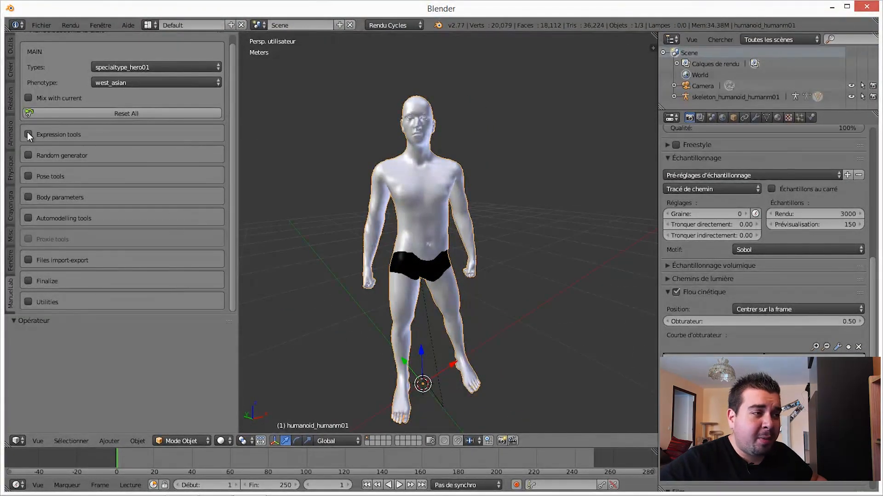
# Show the expression tools and apply the amused expression, followed by arrogant, to the character's face
pyautogui.click(28, 133)
pyautogui.click(164, 165)
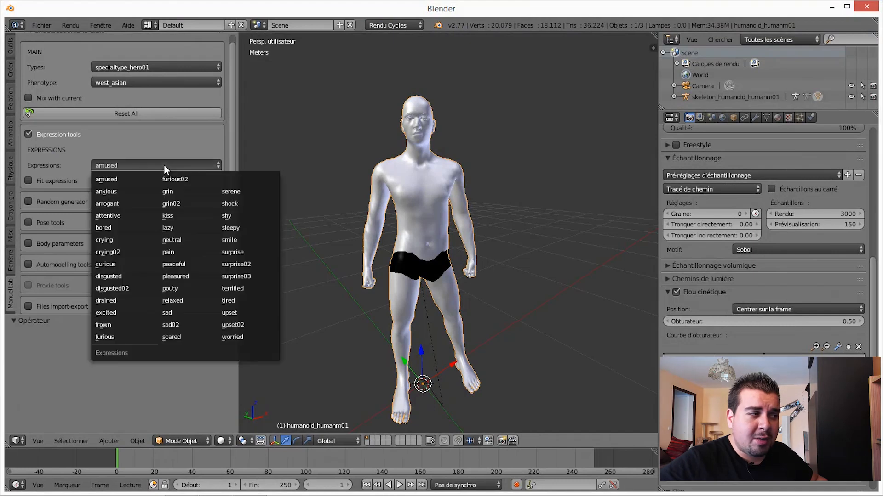
pyautogui.scroll(6, 435, 121)
pyautogui.keyDown('shift'); pyautogui.moveTo(383, 89); pyautogui.dragTo(236, 191, button='middle'); pyautogui.keyUp('shift')
pyautogui.scroll(-3, 424, 206)
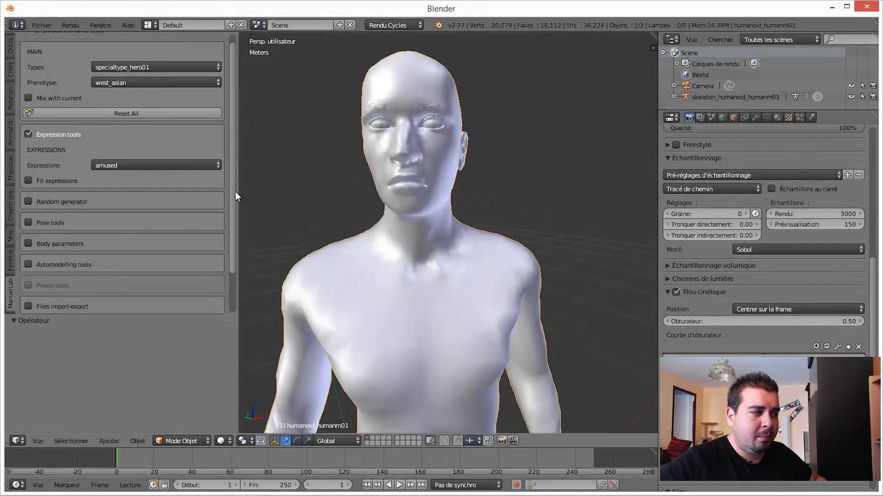
pyautogui.click(171, 164)
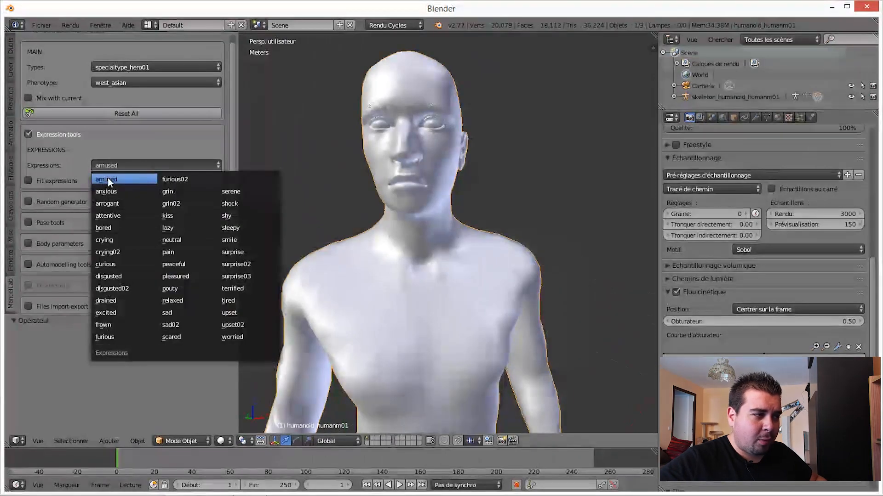
pyautogui.click(109, 178)
pyautogui.click(163, 165)
pyautogui.click(117, 204)
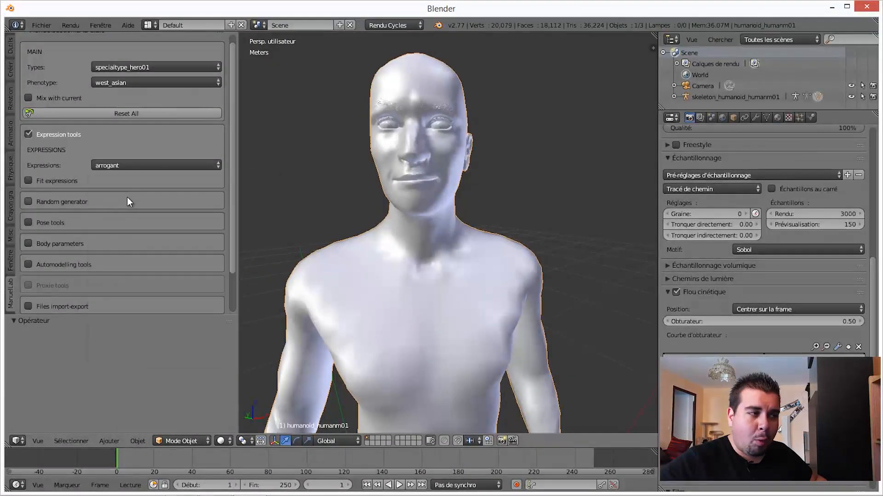
# Try the expressions kiss, neutral, peaceful and sleepy on the character's face
pyautogui.click(157, 166)
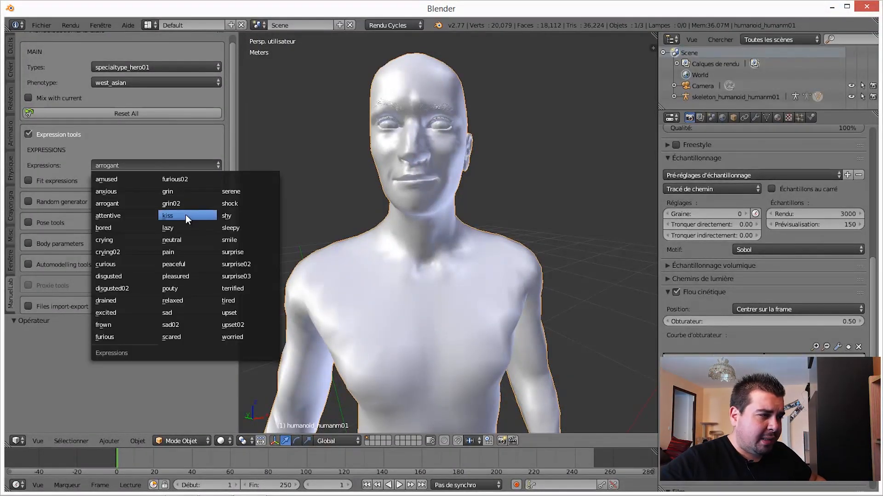
pyautogui.click(186, 214)
pyautogui.click(189, 163)
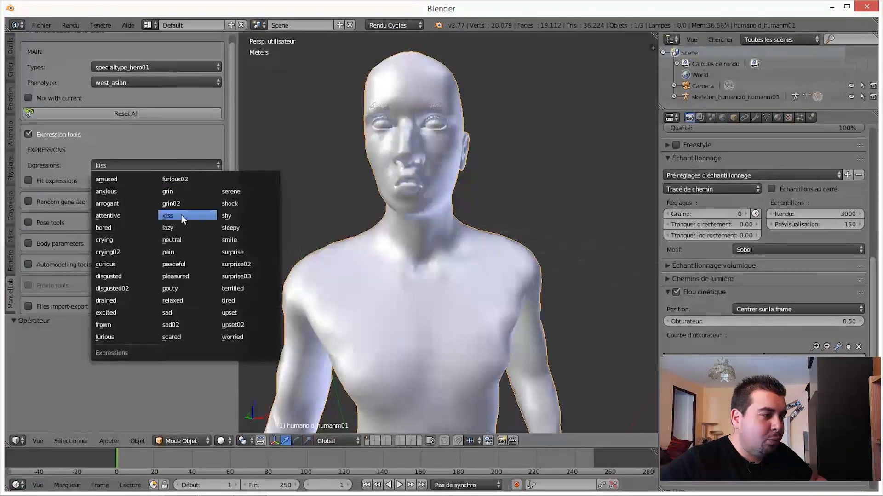
pyautogui.click(183, 239)
pyautogui.click(189, 165)
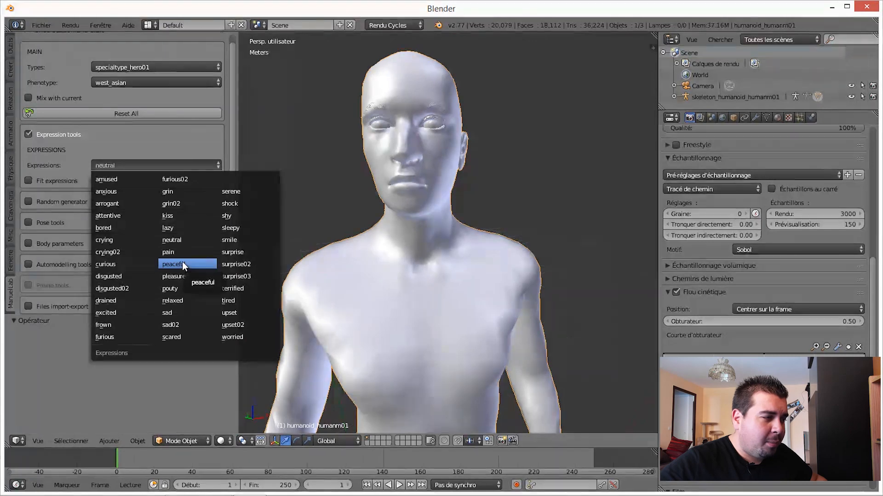
pyautogui.click(183, 262)
pyautogui.click(166, 166)
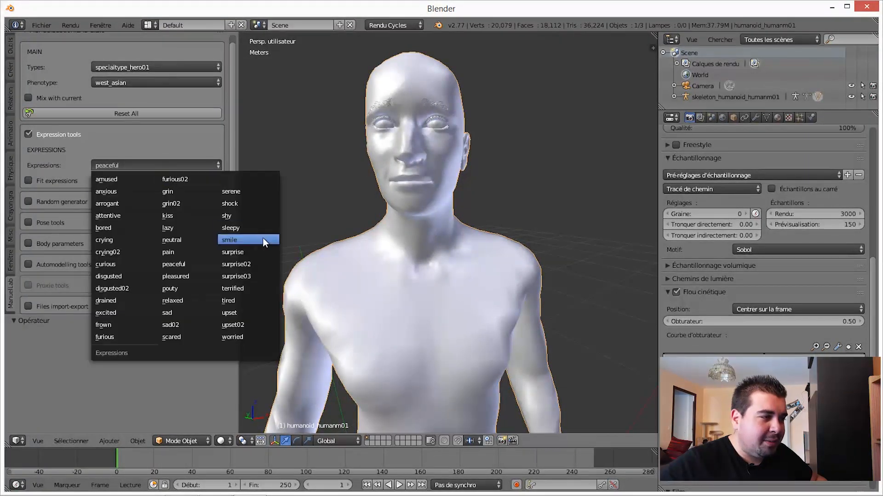
pyautogui.click(241, 228)
# Set the facial expression back to arrogant and hide the expression tools
pyautogui.click(192, 166)
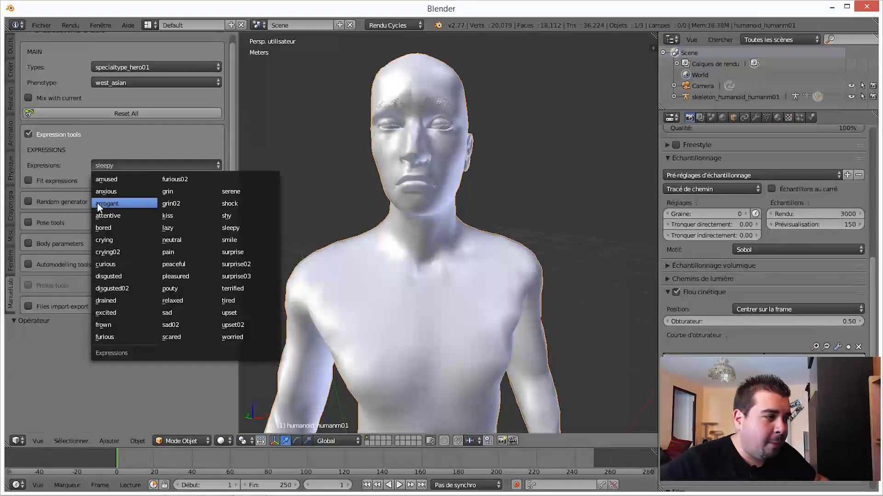
pyautogui.click(115, 204)
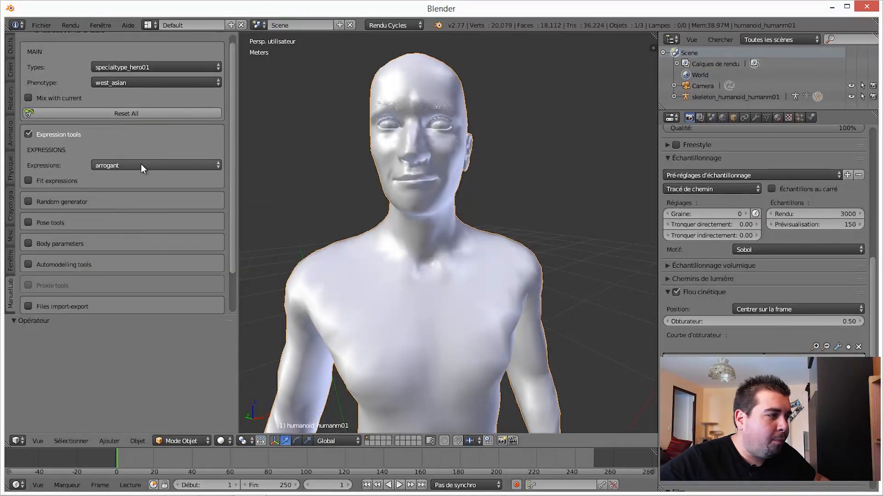
pyautogui.click(28, 134)
# Look through the random generator options, switch face preservation on and off, and hide the generator again
pyautogui.click(28, 156)
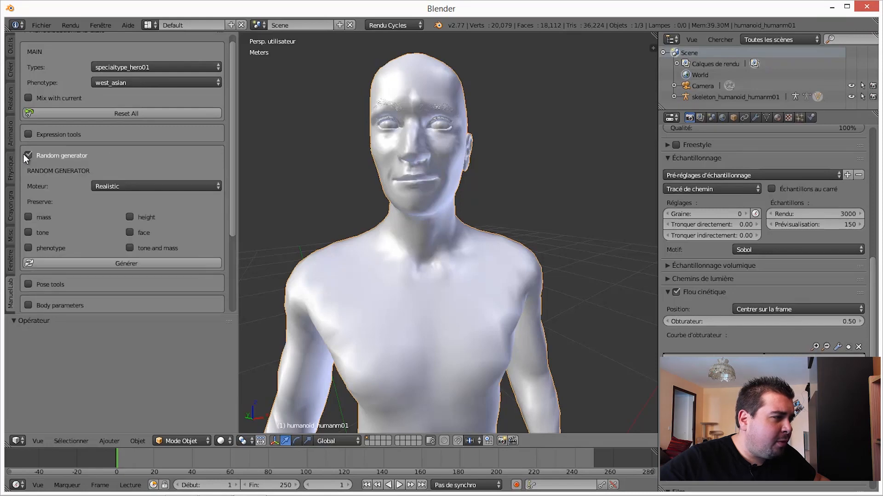
pyautogui.moveTo(231, 150); pyautogui.dragTo(231, 177)
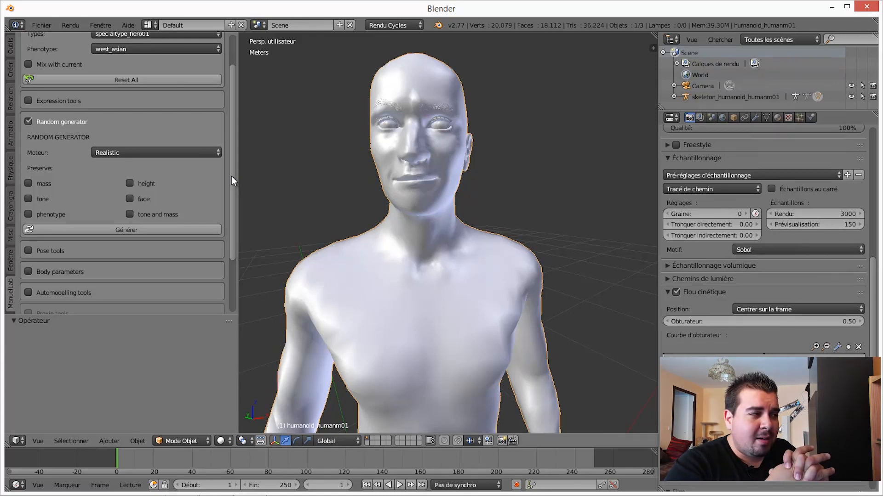
pyautogui.click(130, 199)
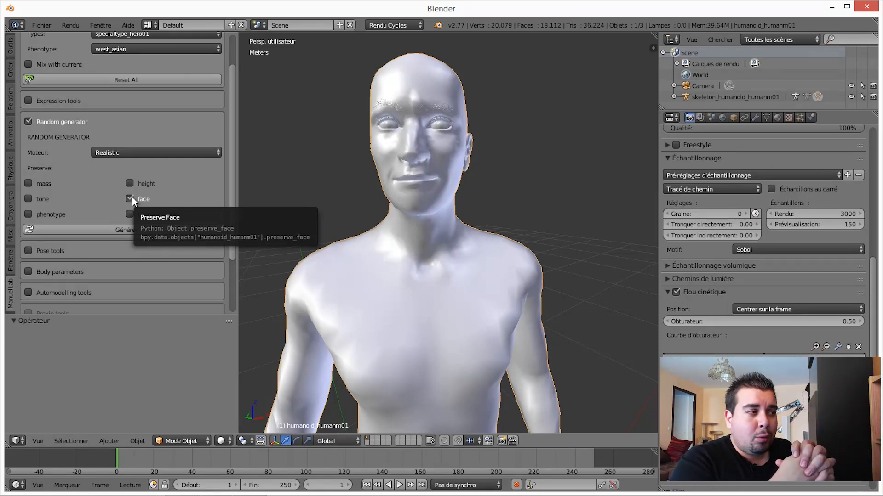
pyautogui.click(131, 198)
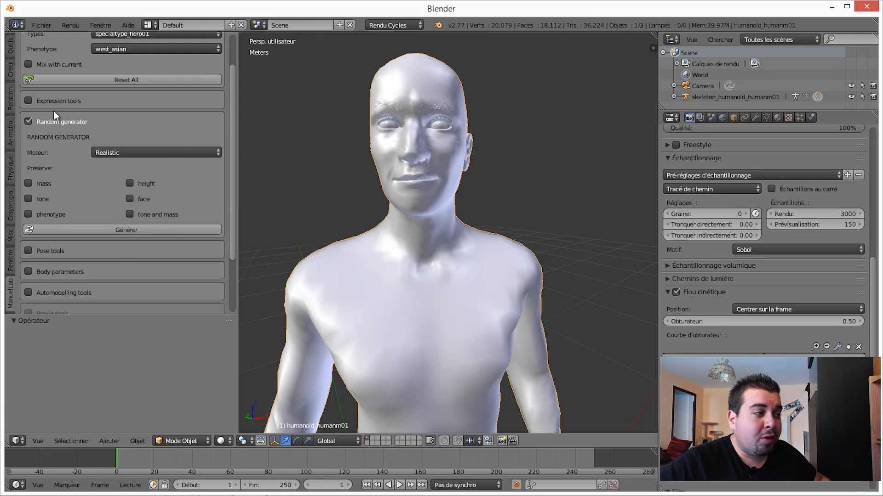
pyautogui.click(30, 120)
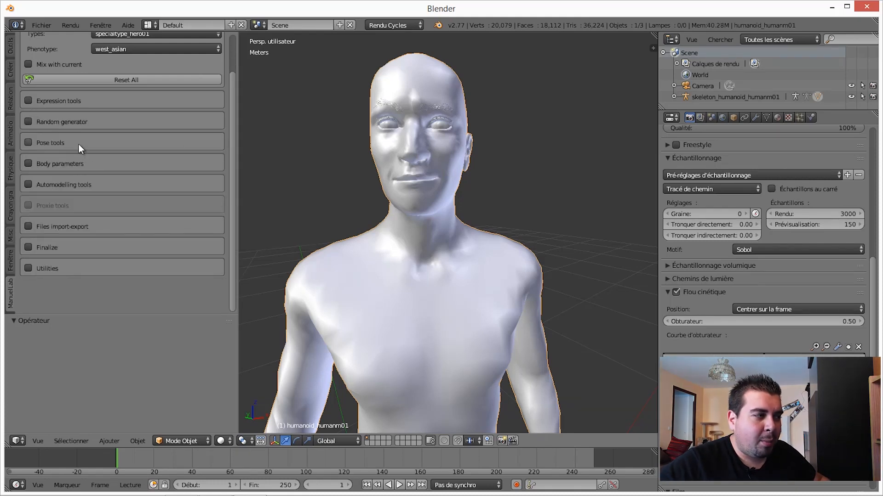
# Show the pose tools and try the poses evil_beast and evil_explains on the character
pyautogui.click(28, 142)
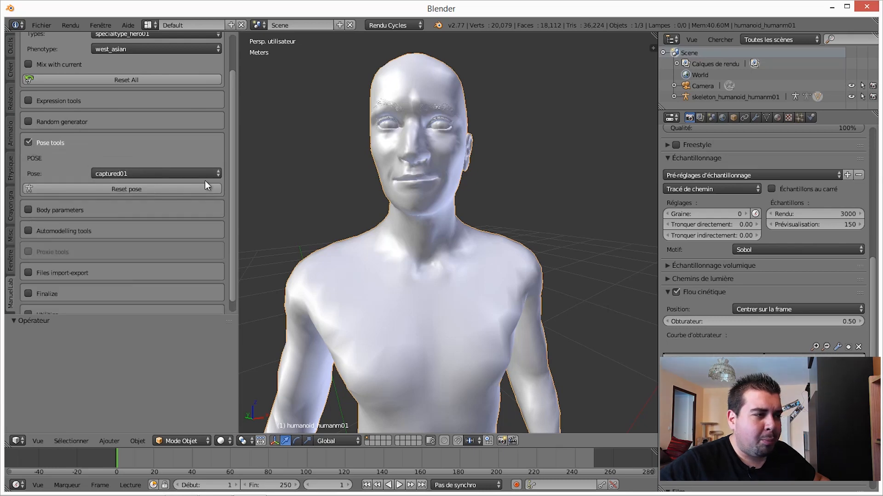
pyautogui.scroll(-5, 342, 199)
pyautogui.scroll(2, 343, 221)
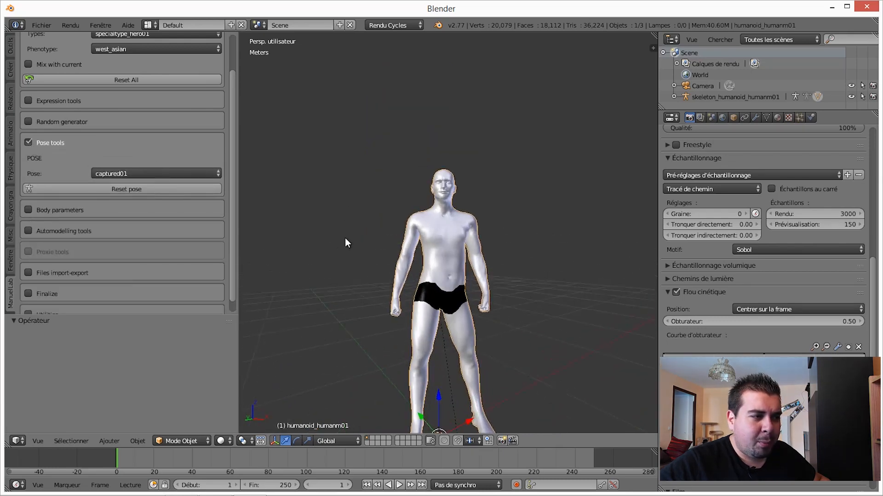
pyautogui.click(208, 175)
pyautogui.click(146, 199)
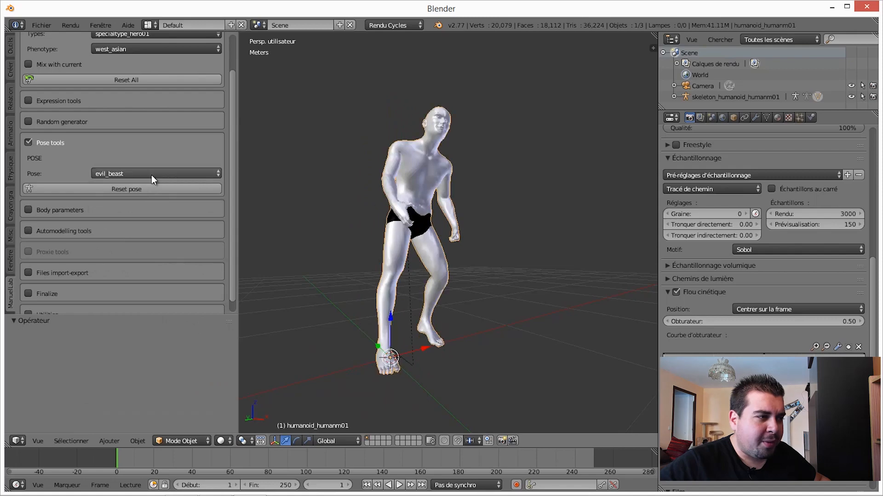
pyautogui.click(151, 174)
pyautogui.click(142, 212)
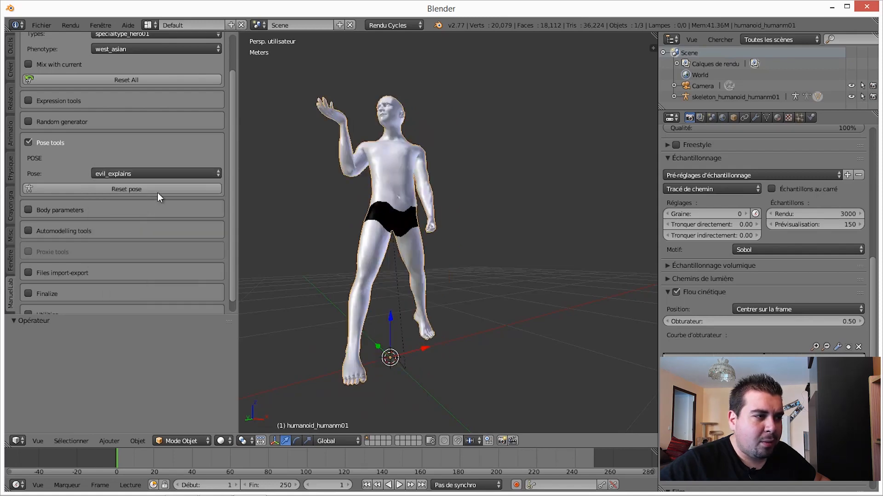
# Try the poses evil_beast, evil_waiting_orders02, flying01 and gym02 on the character
pyautogui.moveTo(286, 154); pyautogui.dragTo(263, 185, button='middle')
pyautogui.click(182, 177)
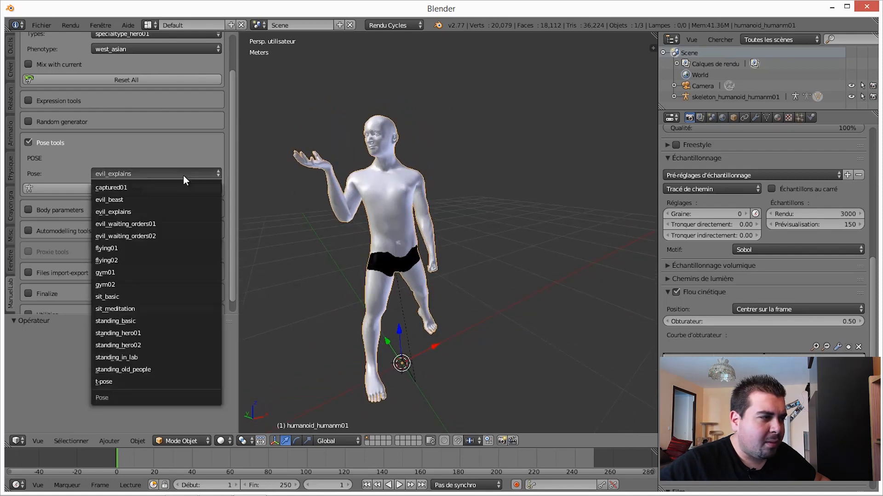
pyautogui.click(164, 197)
pyautogui.moveTo(290, 181); pyautogui.dragTo(305, 195, button='middle')
pyautogui.click(201, 174)
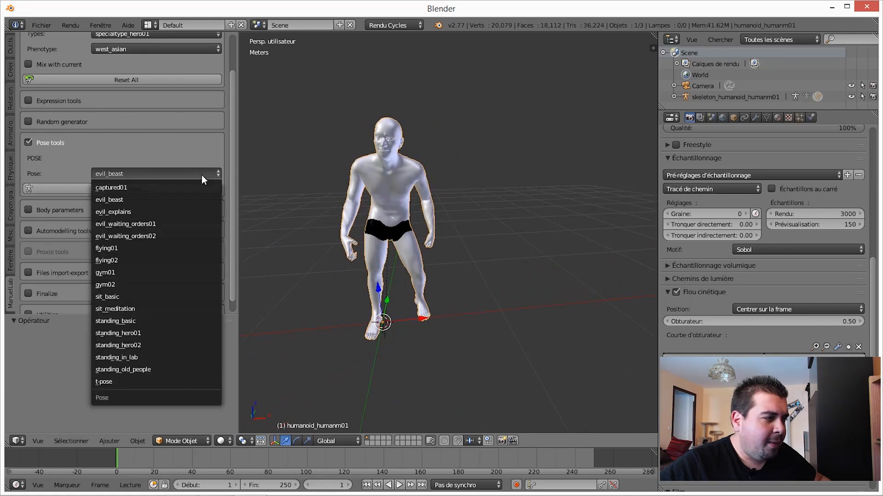
pyautogui.click(148, 235)
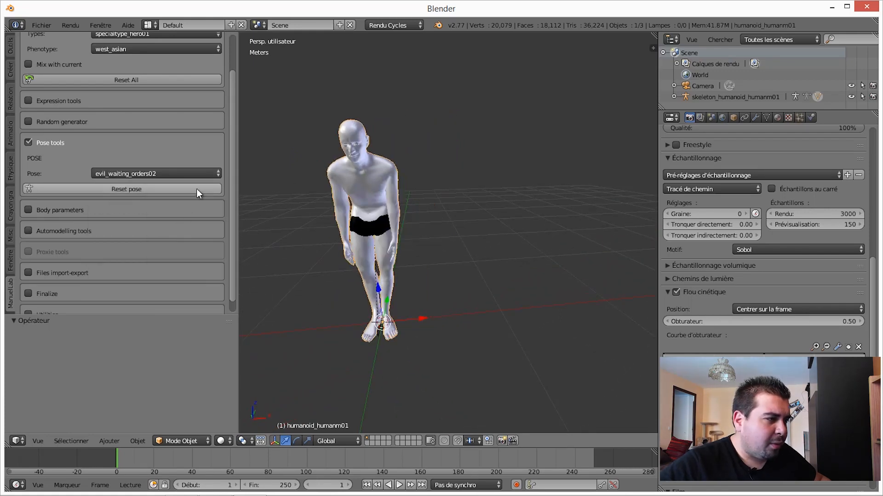
pyautogui.click(197, 177)
pyautogui.click(138, 247)
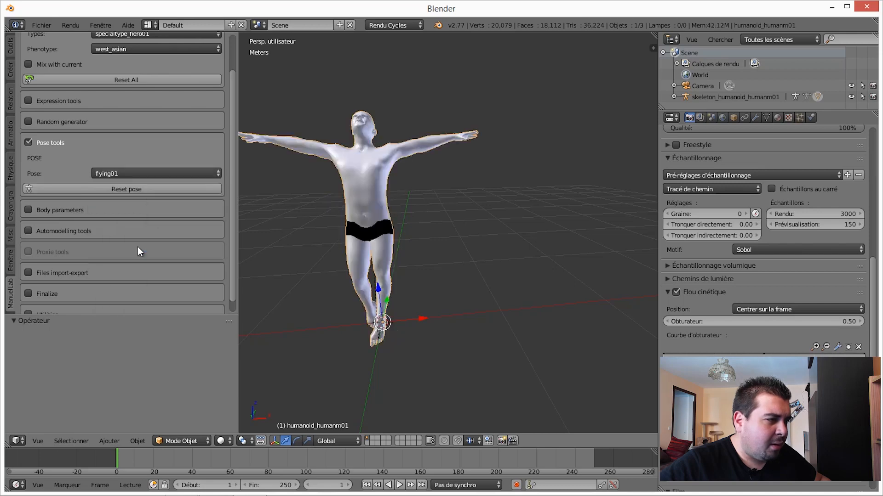
pyautogui.click(175, 178)
pyautogui.click(131, 286)
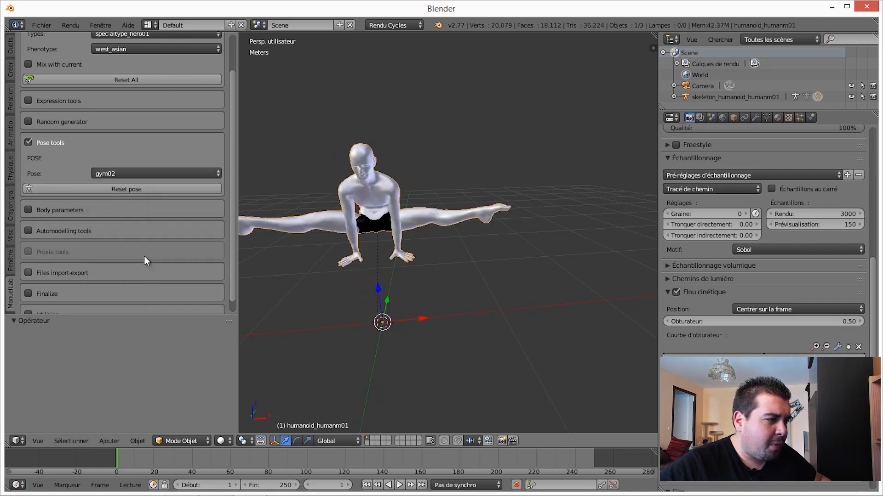
# Try the poses sit_basic, sit_meditation and standing_basic on the character
pyautogui.click(187, 173)
pyautogui.click(131, 295)
pyautogui.click(182, 178)
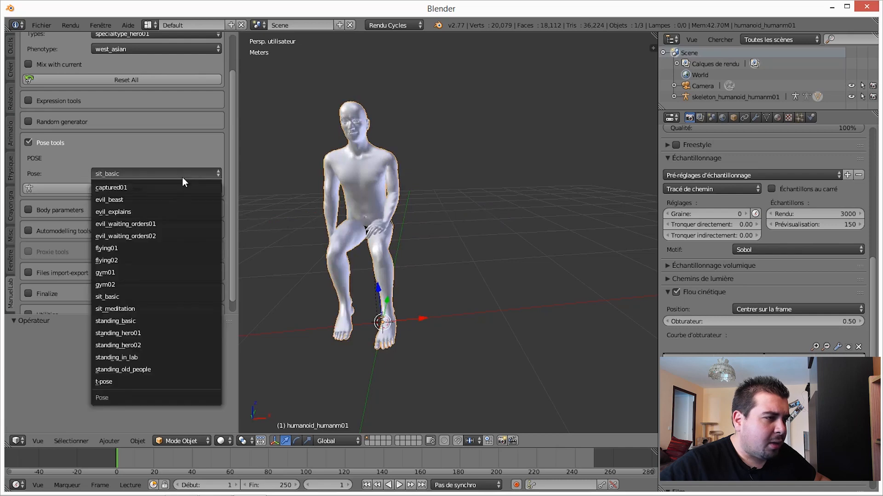
pyautogui.click(128, 309)
pyautogui.click(186, 175)
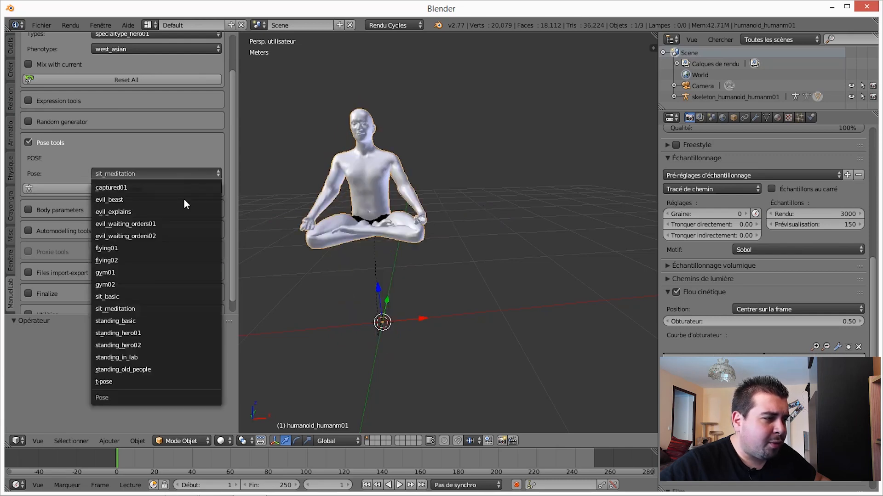
pyautogui.click(134, 322)
pyautogui.click(185, 173)
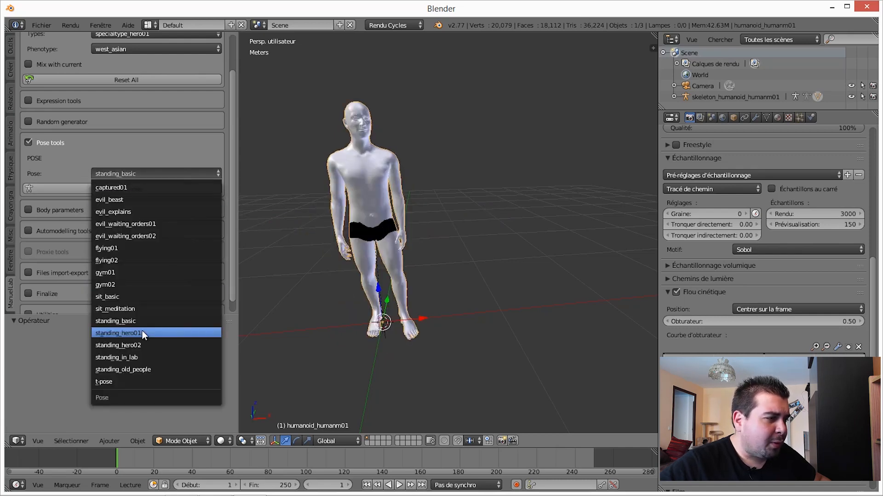
pyautogui.click(128, 321)
# Set the character's pose to sit_meditation
pyautogui.click(170, 175)
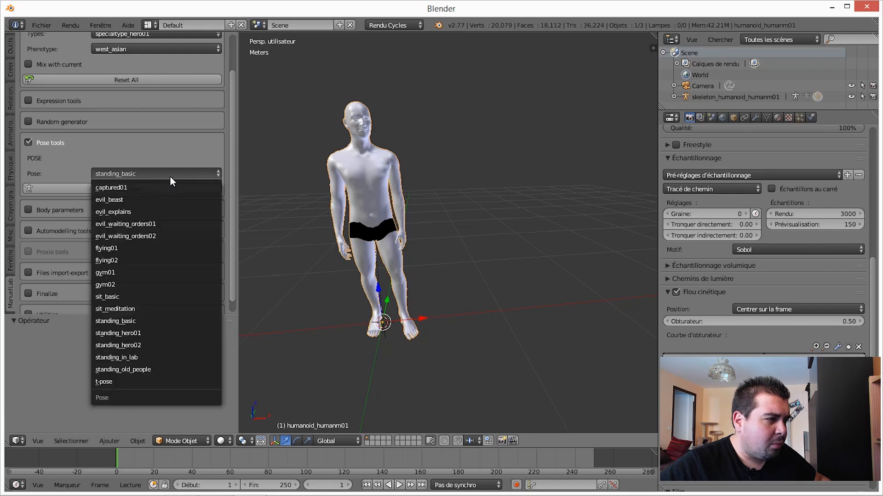
pyautogui.click(135, 308)
pyautogui.keyDown('shift'); pyautogui.moveTo(369, 248); pyautogui.dragTo(413, 200, button='middle'); pyautogui.keyUp('shift')
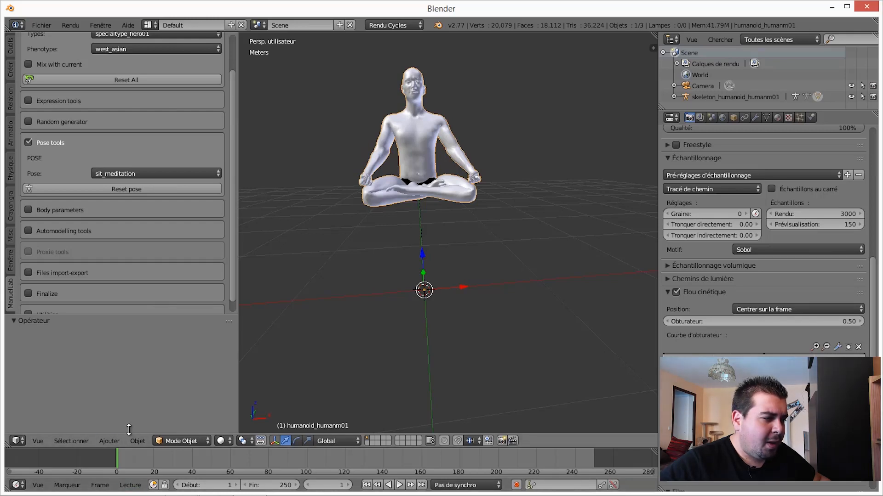
# Look through the character's body parameters and automodelling tools, hiding each section after viewing it
pyautogui.click(95, 142)
pyautogui.click(28, 150)
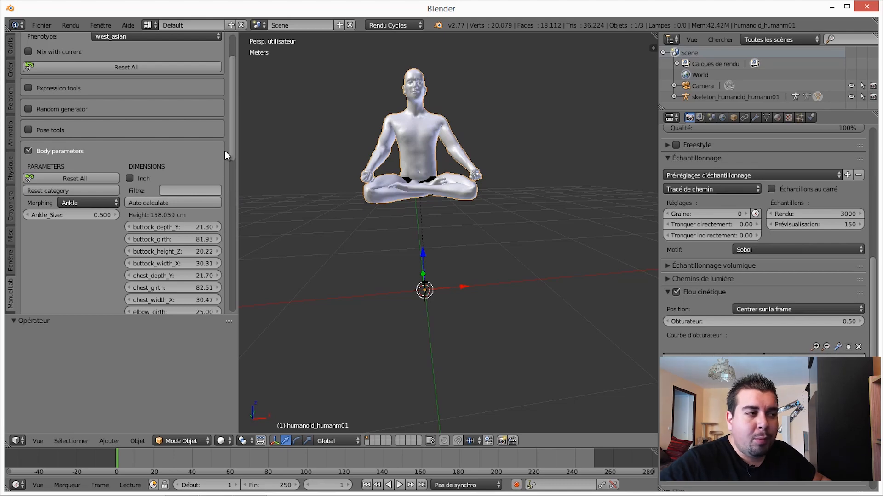
pyautogui.moveTo(234, 132)
pyautogui.mouseDown()
pyautogui.moveTo(239, 270)
pyautogui.moveTo(244, 180)
pyautogui.moveTo(224, 121)
pyautogui.mouseUp()
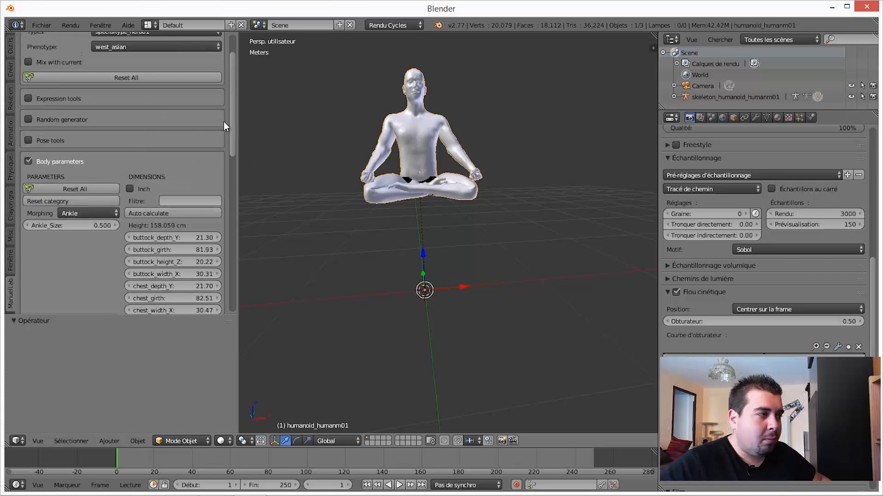
pyautogui.click(29, 161)
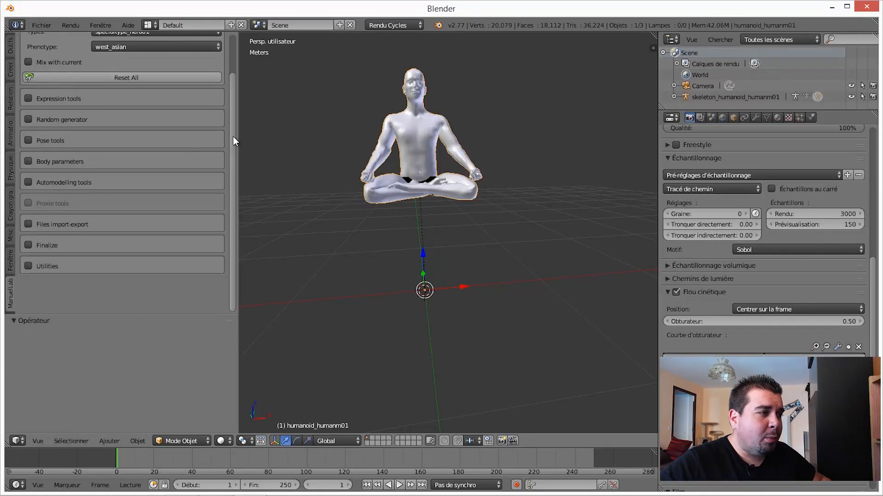
pyautogui.click(28, 182)
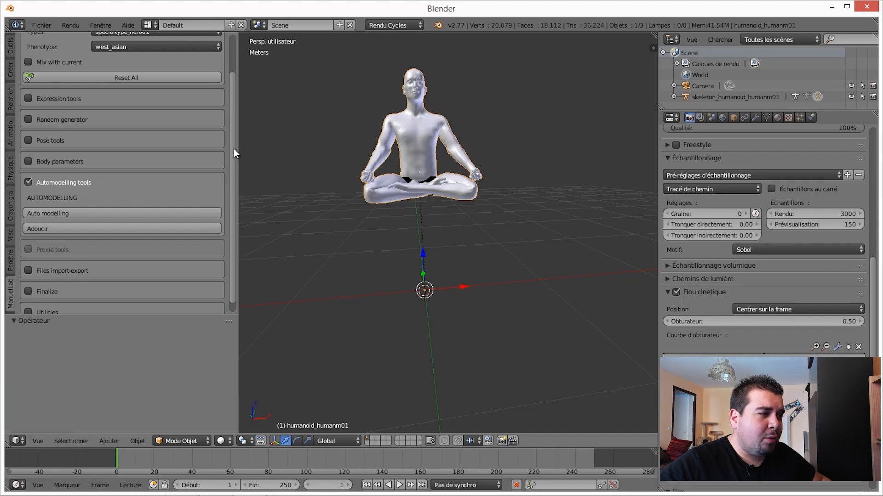
pyautogui.scroll(-1, 233, 148)
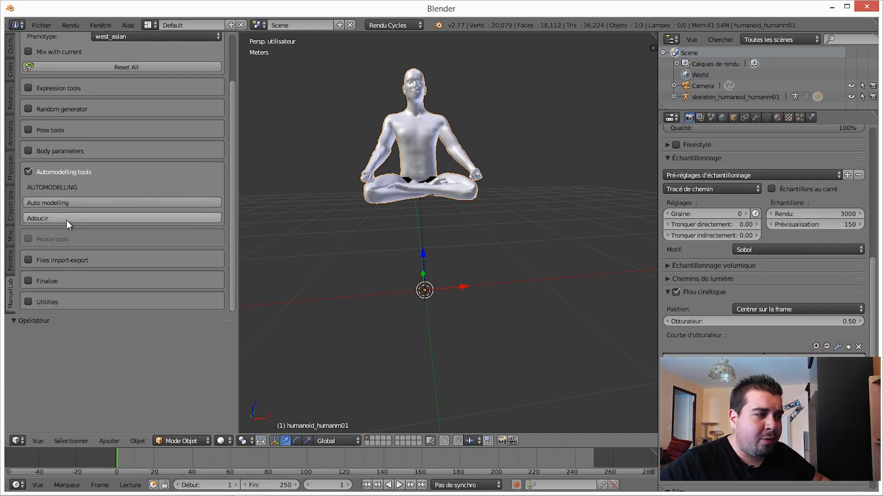
pyautogui.click(28, 172)
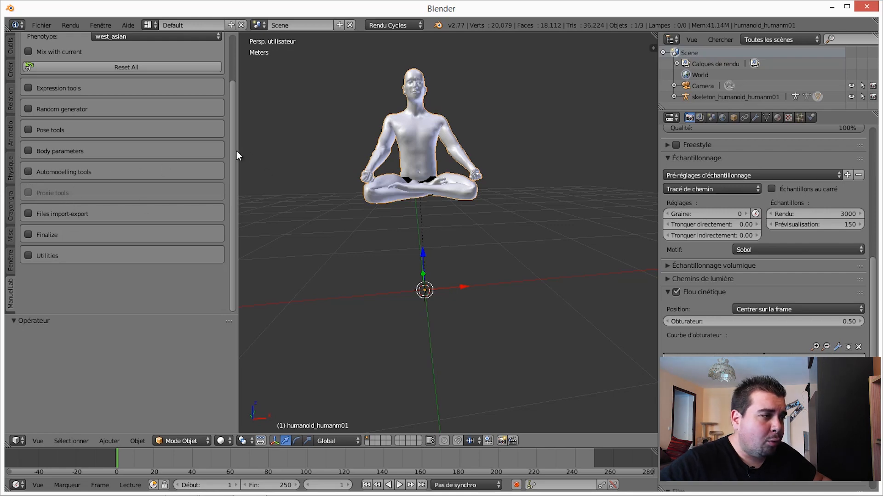
# Look through the file import-export and utilities options for the character, hiding each section after viewing it
pyautogui.click(27, 214)
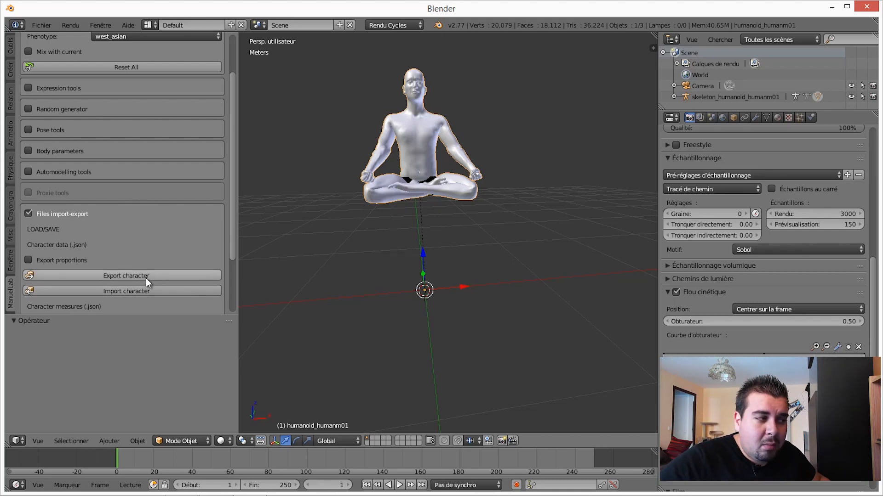
pyautogui.click(27, 214)
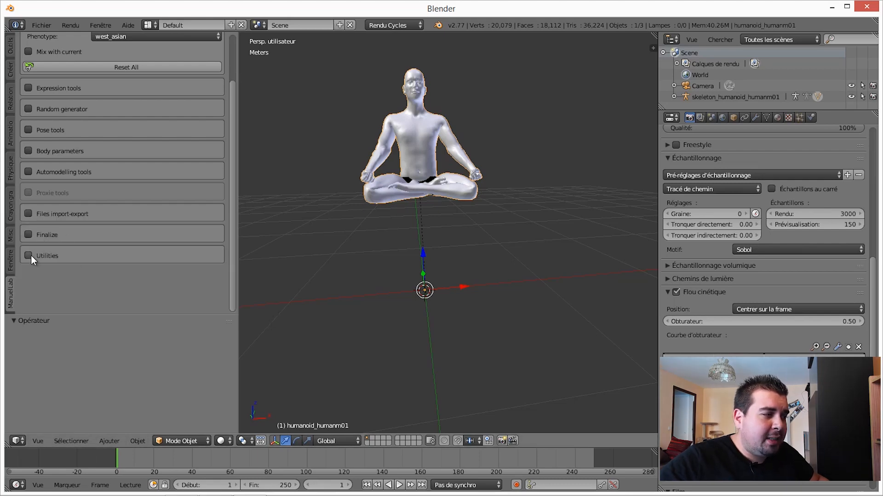
pyautogui.click(29, 256)
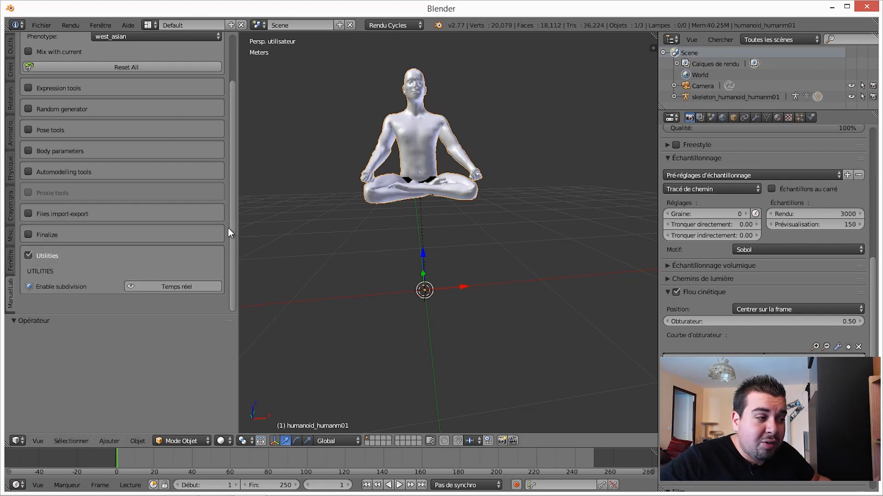
pyautogui.click(28, 254)
# Finalize the character by applying its parameters as shape keys
pyautogui.click(27, 235)
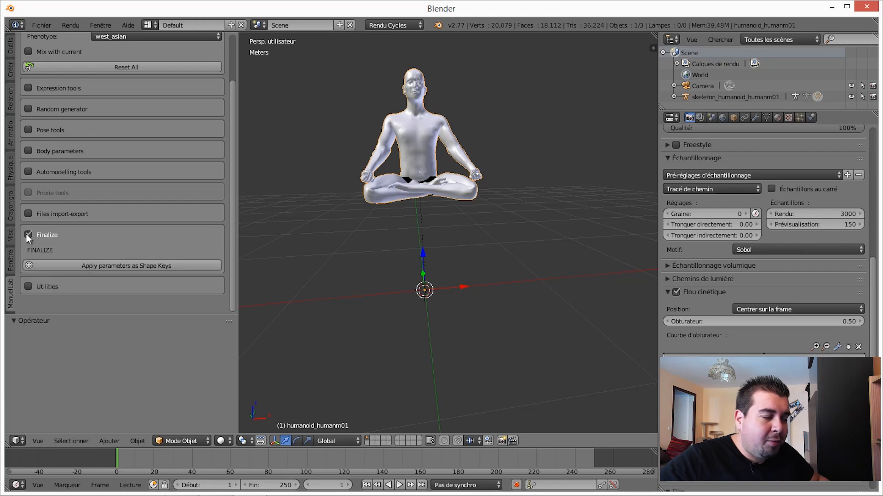
pyautogui.click(106, 265)
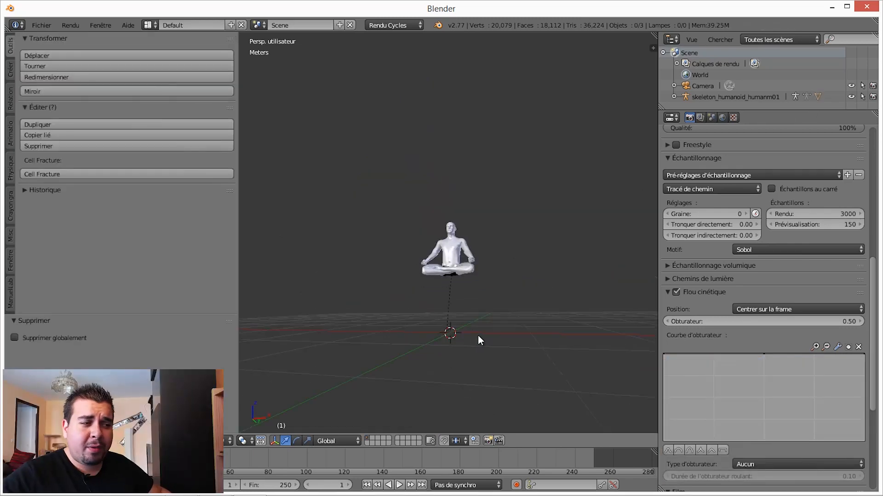
# Add a plane mesh beneath the character and scale it by 10 as the floor
pyautogui.moveTo(491, 309); pyautogui.dragTo(474, 323, button='middle')
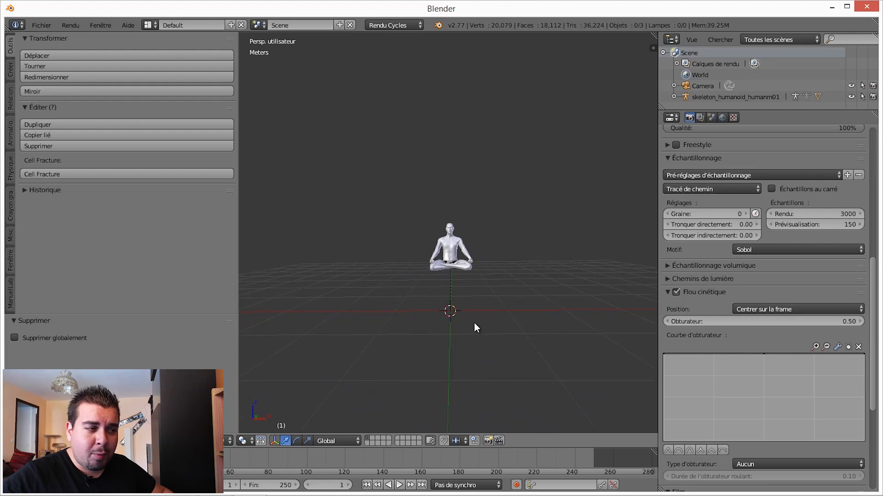
pyautogui.hotkey('shift', 'a')
pyautogui.moveTo(474, 317)
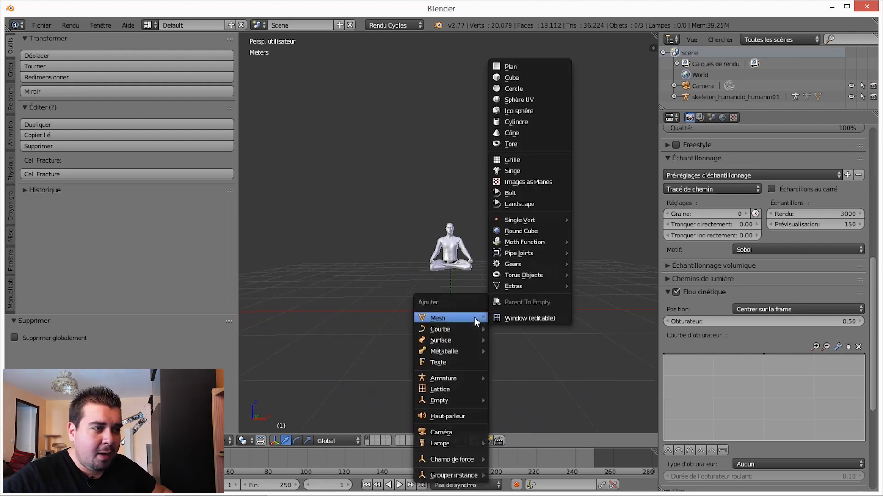
pyautogui.press('Escape')
pyautogui.hotkey('shift', 'a')
pyautogui.moveTo(499, 231)
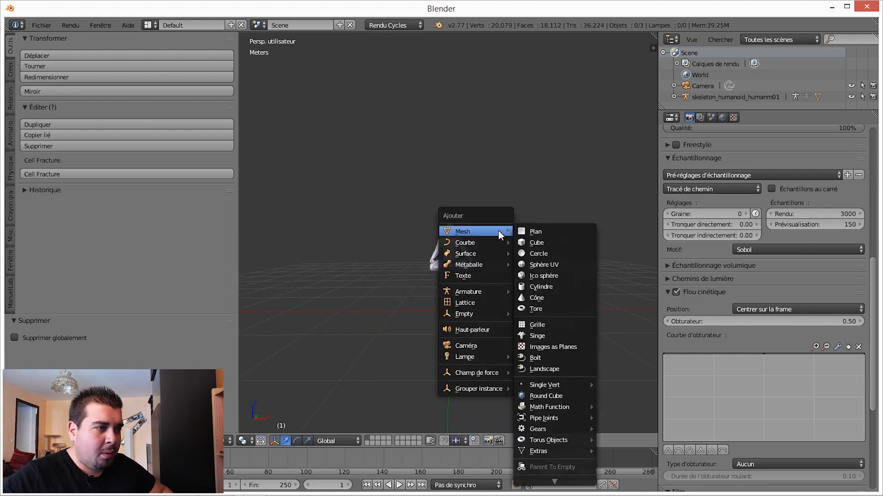
pyautogui.click(541, 231)
pyautogui.write('s')
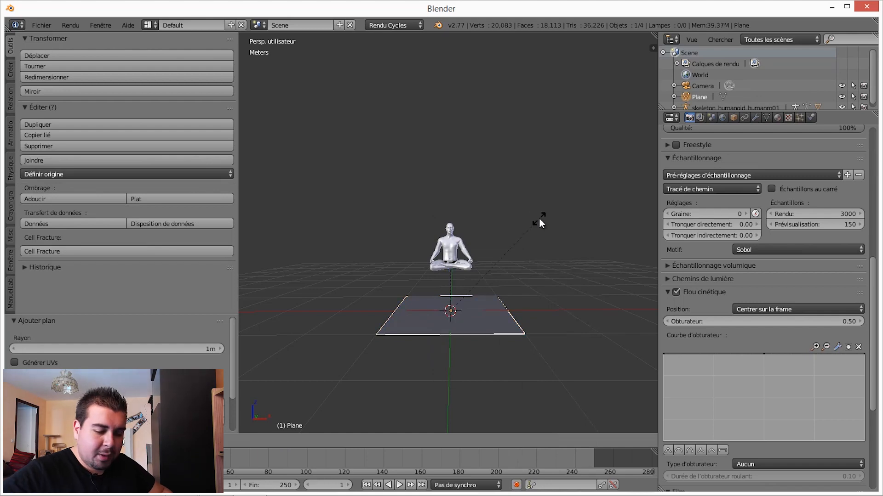
pyautogui.write('10')
pyautogui.press('Return')
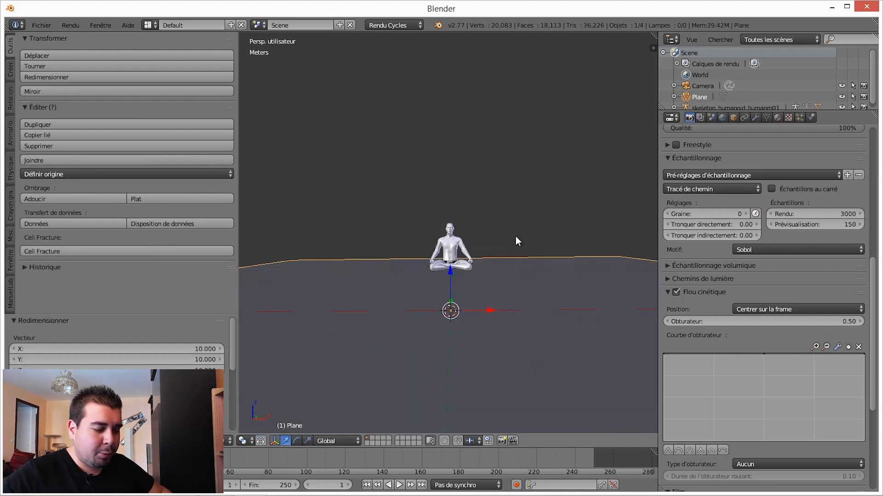
pyautogui.moveTo(502, 279); pyautogui.dragTo(502, 255, button='middle')
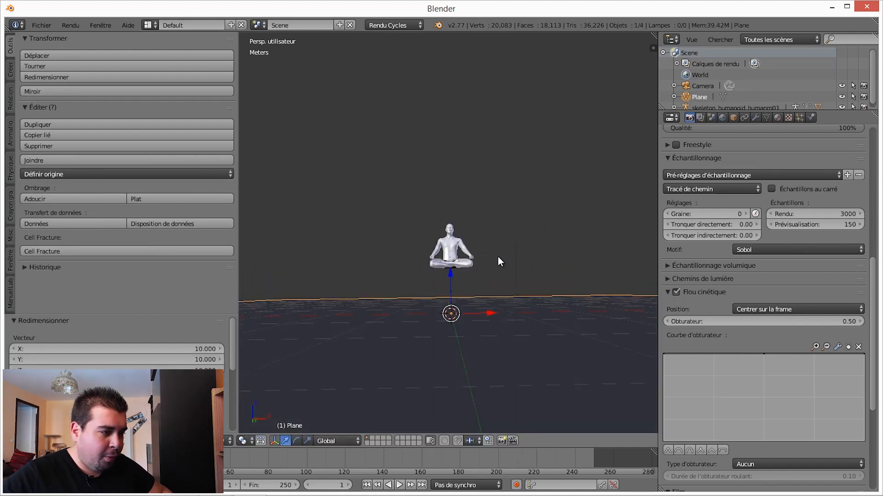
pyautogui.hotkey('shift', 'a')
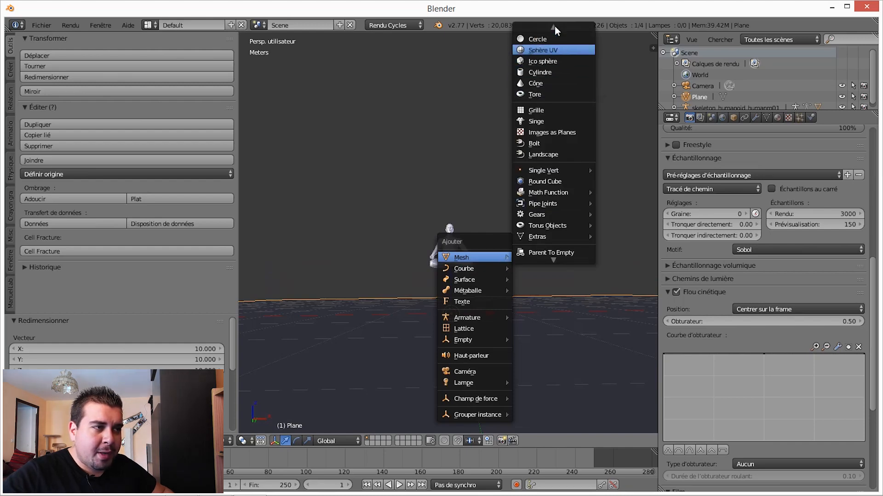
pyautogui.click(554, 28)
pyautogui.press('x')
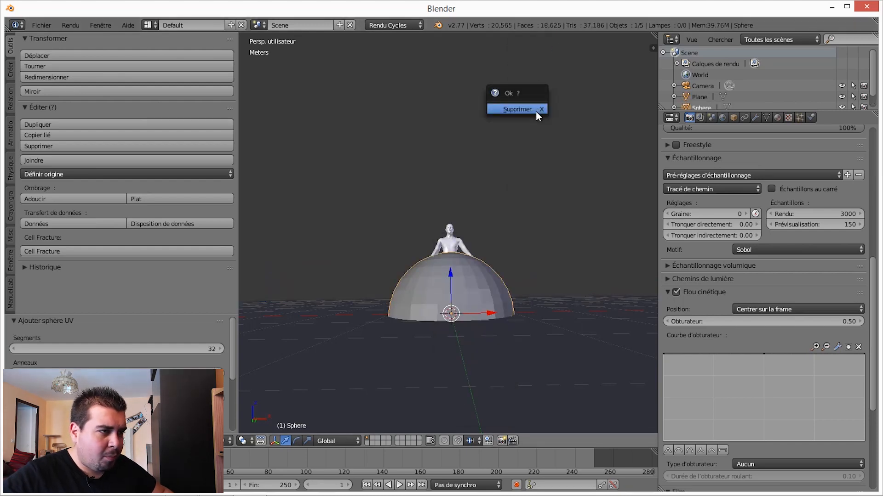
pyautogui.click(536, 112)
# Add a cube, scale it by 0.5 and raise it beneath the meditating character as a seat
pyautogui.hotkey('shift', 'a')
pyautogui.moveTo(540, 112)
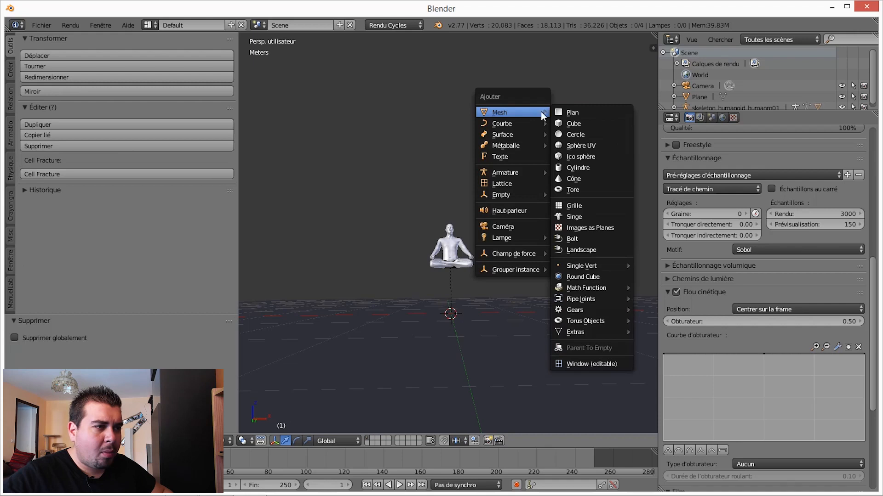
pyautogui.click(576, 124)
pyautogui.write('s.5')
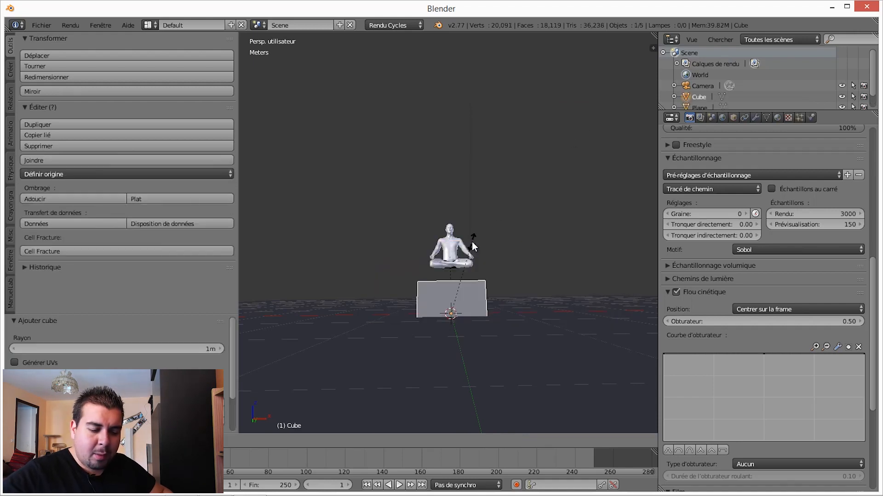
pyautogui.press('Return')
pyautogui.moveTo(504, 273); pyautogui.dragTo(452, 260, button='middle')
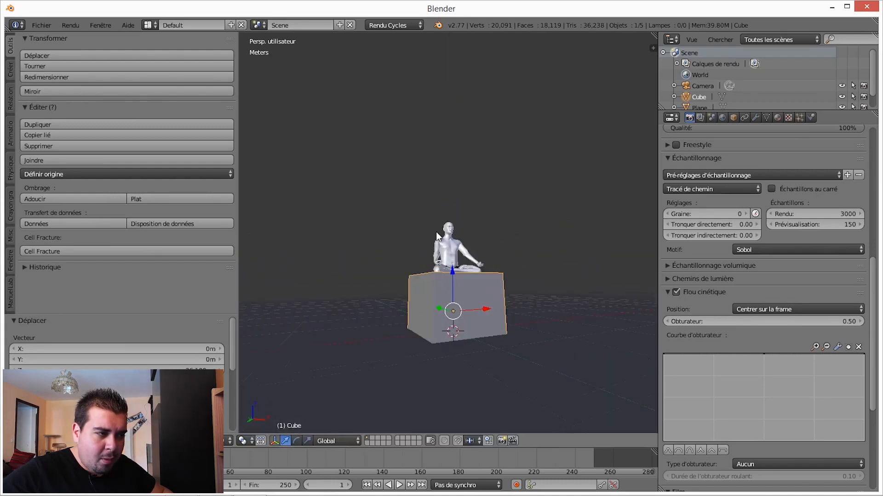
# Fine-tune the cube's height along Z so its top face meets the underside of the seated character, checking in wireframe
pyautogui.scroll(8, 437, 236)
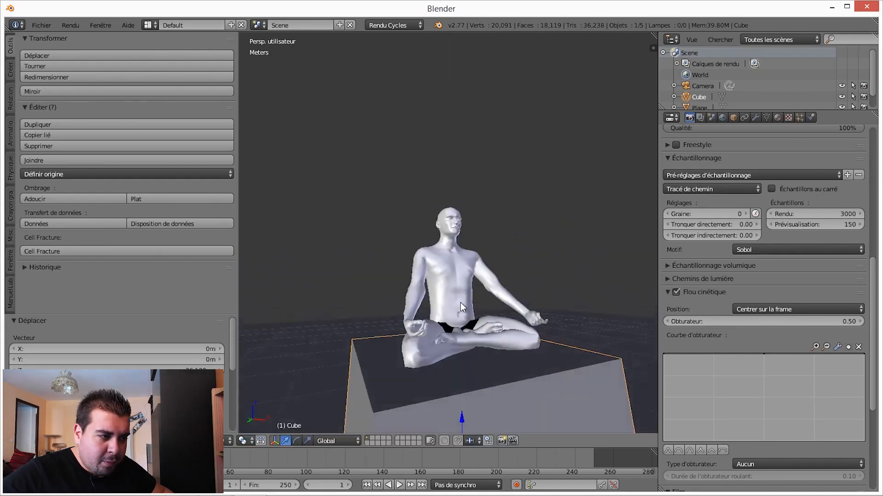
pyautogui.moveTo(472, 285)
pyautogui.mouseDown(button='middle')
pyautogui.moveTo(544, 305)
pyautogui.moveTo(600, 292)
pyautogui.moveTo(577, 298)
pyautogui.moveTo(506, 271)
pyautogui.moveTo(444, 306)
pyautogui.moveTo(425, 294)
pyautogui.moveTo(434, 307)
pyautogui.mouseUp(button='middle')
pyautogui.press('z')
pyautogui.scroll(-3, 470, 384)
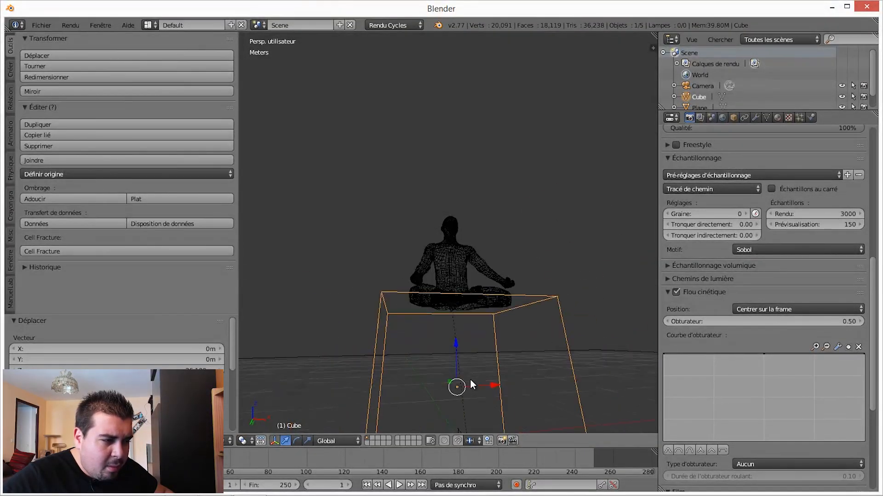
pyautogui.moveTo(456, 347); pyautogui.dragTo(457, 349)
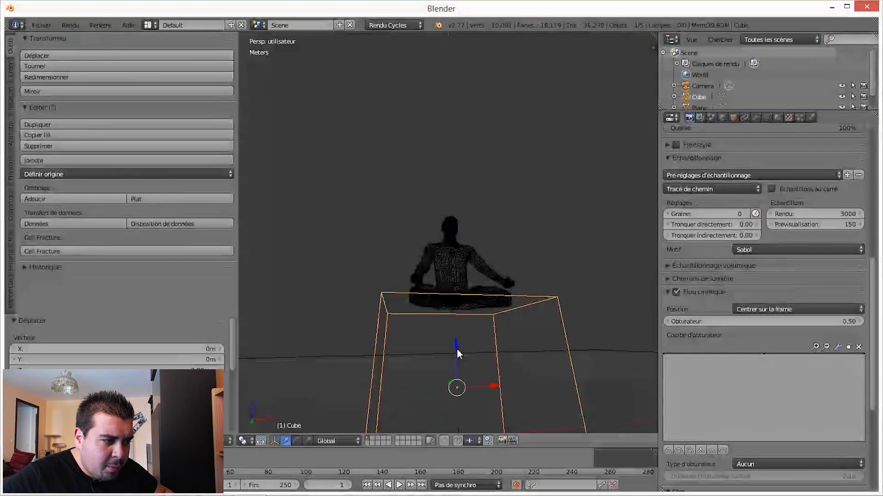
pyautogui.scroll(-1, 457, 351)
pyautogui.moveTo(458, 354); pyautogui.dragTo(454, 370, button='middle')
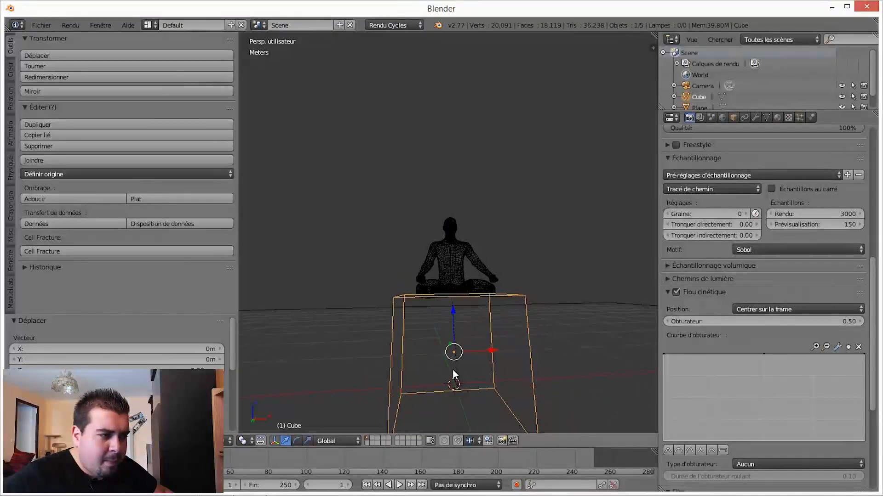
pyautogui.moveTo(452, 311); pyautogui.dragTo(453, 315)
pyautogui.press('z')
pyautogui.moveTo(481, 311)
pyautogui.mouseDown(button='middle')
pyautogui.moveTo(487, 325)
pyautogui.moveTo(520, 339)
pyautogui.moveTo(561, 314)
pyautogui.moveTo(573, 319)
pyautogui.moveTo(465, 315)
pyautogui.mouseUp(button='middle')
pyautogui.moveTo(457, 316); pyautogui.dragTo(457, 313)
pyautogui.moveTo(533, 320); pyautogui.dragTo(496, 349, button='middle')
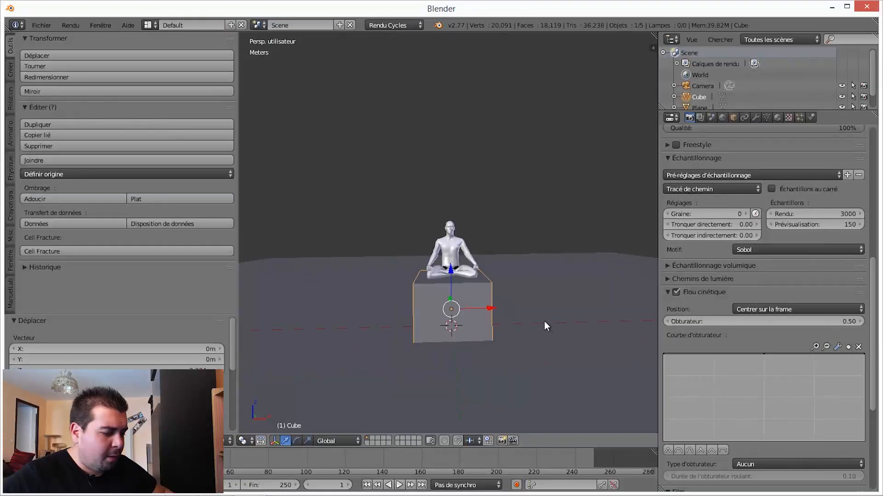
# Deselect everything, add a second plane at the 3D cursor and rotate it 90° about the Y axis to stand upright
pyautogui.press('a')
pyautogui.hotkey('shift', 'a')
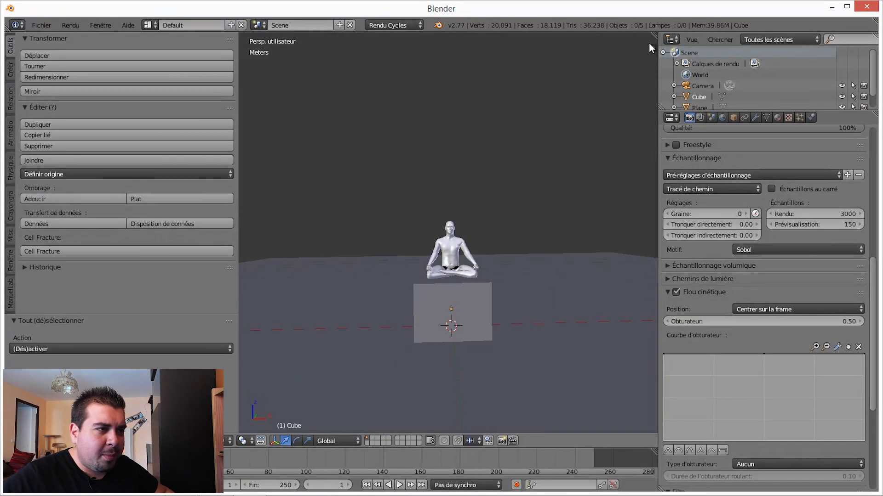
pyautogui.hotkey('shift', 'a')
pyautogui.moveTo(565, 142)
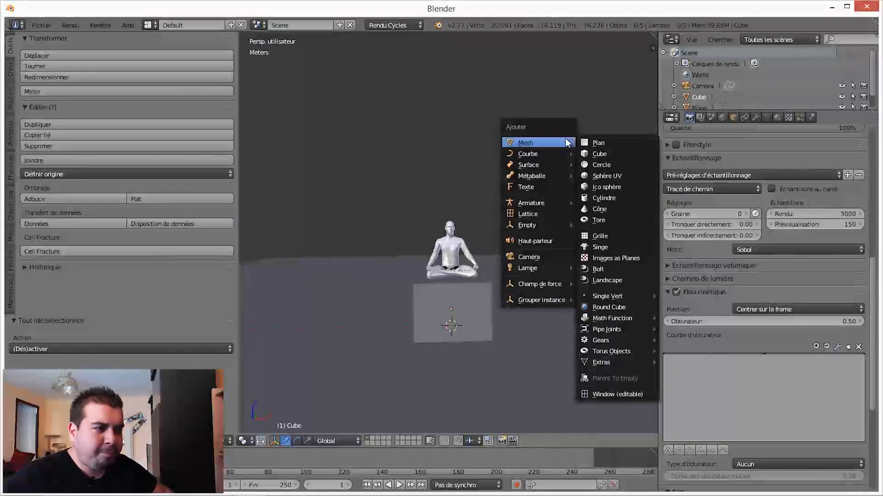
pyautogui.click(599, 143)
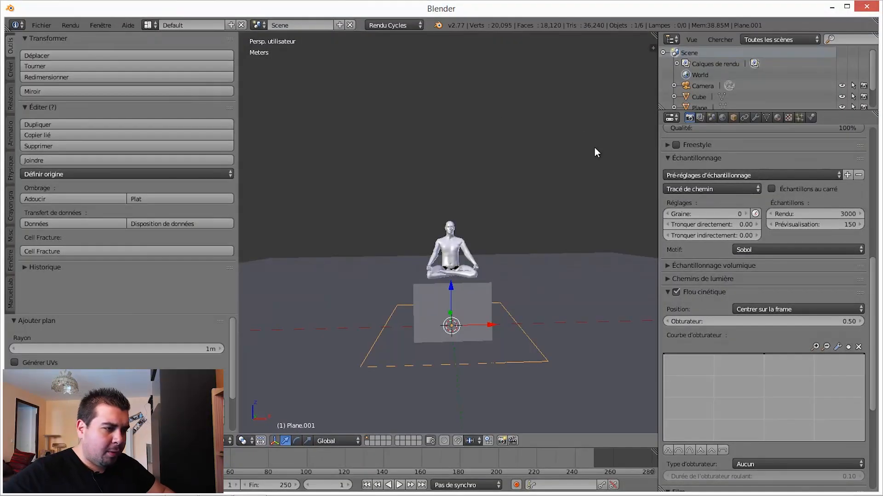
pyautogui.press('s')
pyautogui.press('z')
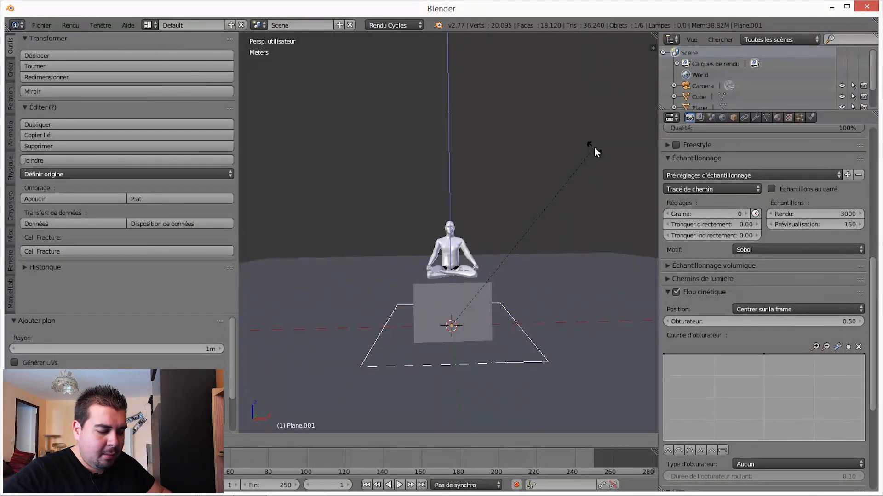
pyautogui.press('y')
pyautogui.press('9')
pyautogui.press('0')
pyautogui.press('Return')
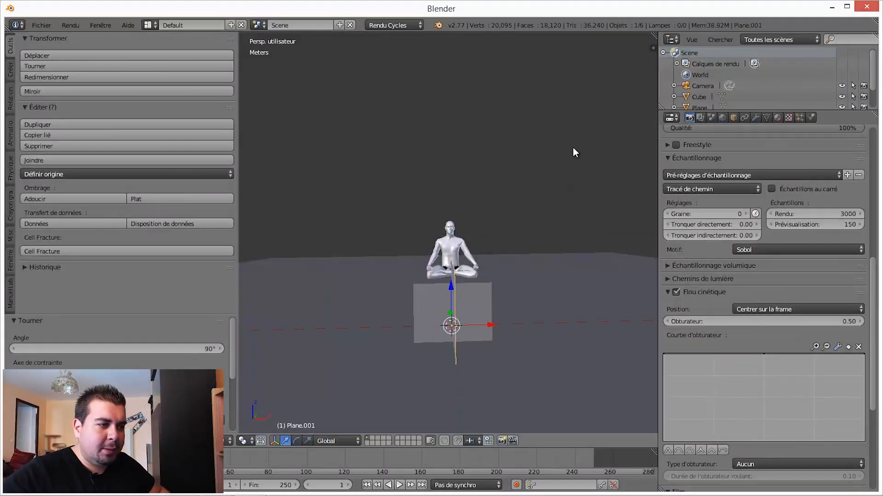
# Move the upright plane about 1.35 m along X beside the cube and raise it along Z to floor level
pyautogui.press('g')
pyautogui.press('x')
pyautogui.click(576, 305)
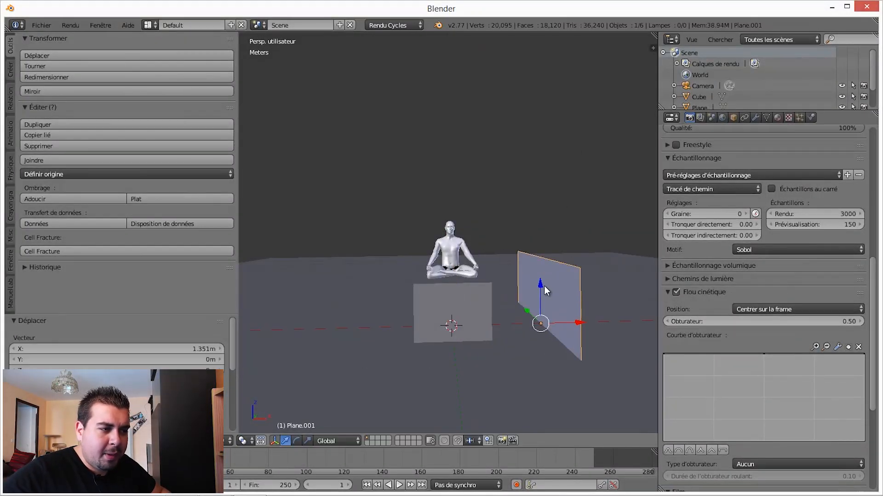
pyautogui.press('g')
pyautogui.press('z')
pyautogui.click(520, 237)
# Rotate the upright plane 45° about the Z axis
pyautogui.write('rz')
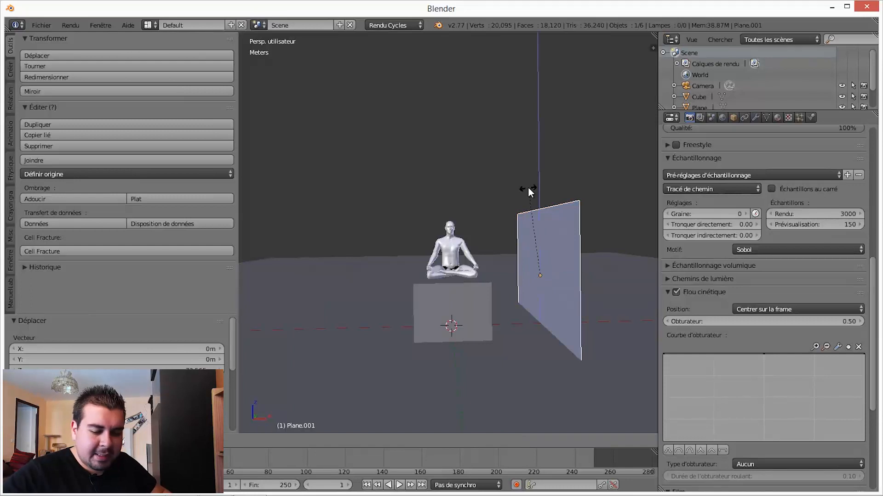
pyautogui.write('45')
pyautogui.press('Return')
pyautogui.click(578, 284)
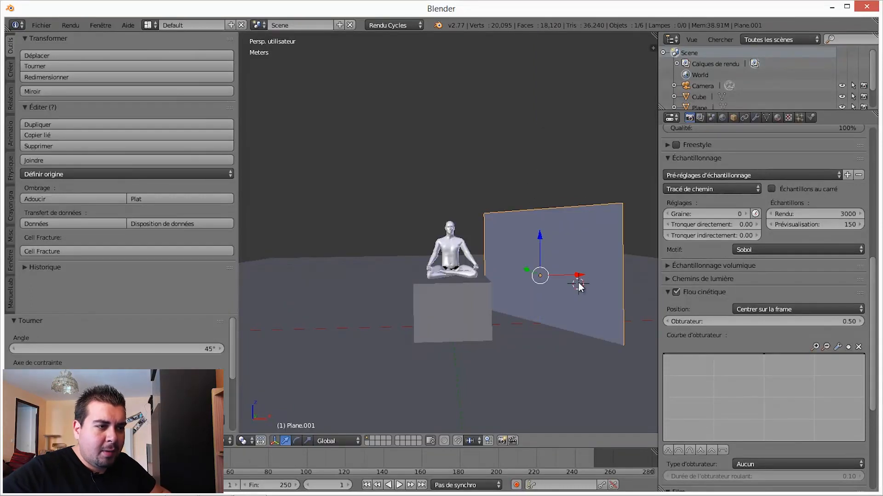
# Move the angled upright plane about 44 cm along negative X toward the cube and back along Y behind the character
pyautogui.moveTo(576, 276); pyautogui.dragTo(546, 255)
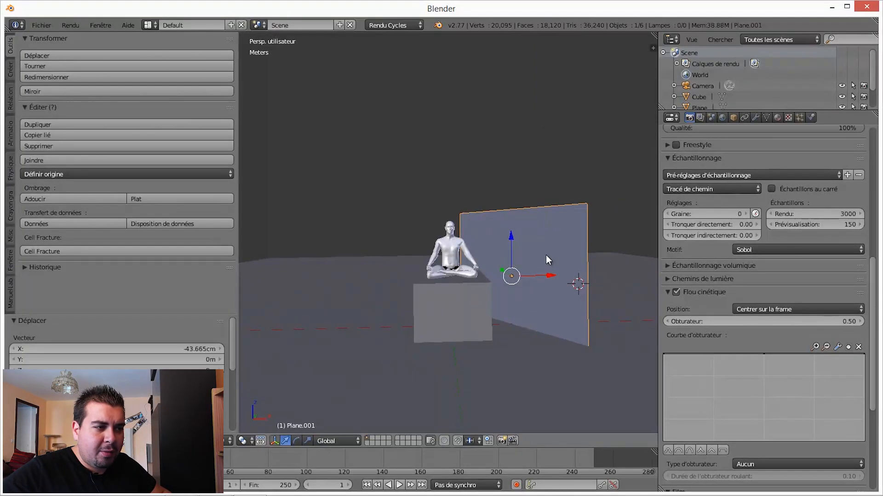
pyautogui.scroll(-2, 544, 268)
pyautogui.moveTo(530, 272); pyautogui.dragTo(572, 305, button='middle')
pyautogui.moveTo(466, 219); pyautogui.dragTo(448, 198)
pyautogui.moveTo(499, 209); pyautogui.dragTo(457, 193)
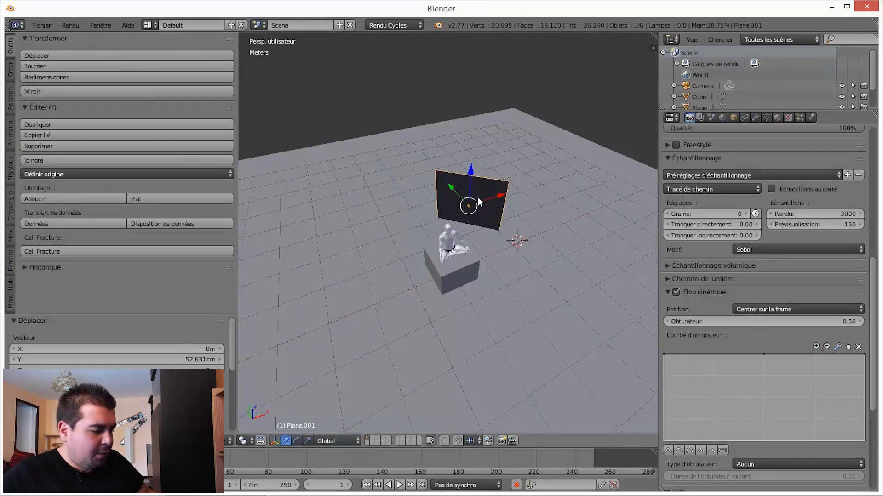
# Duplicate the angled plane and place the copy along the X axis on the character's opposite side
pyautogui.hotkey('shift', 'd')
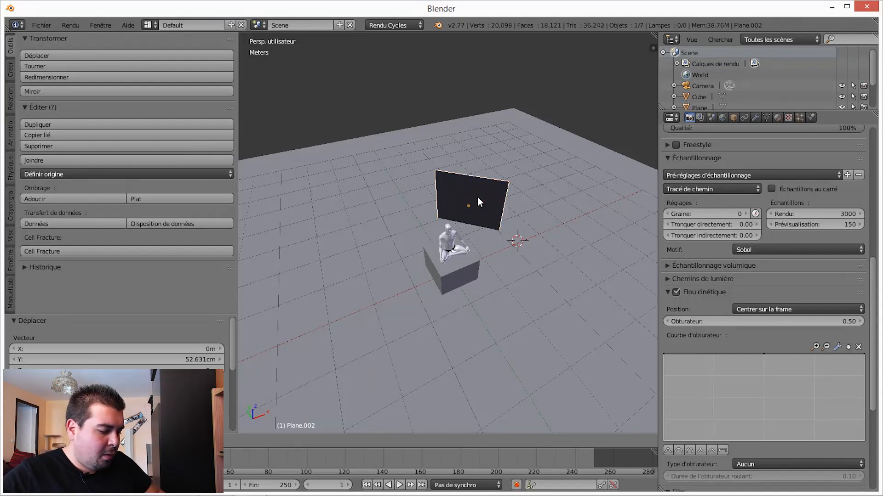
pyautogui.press('x')
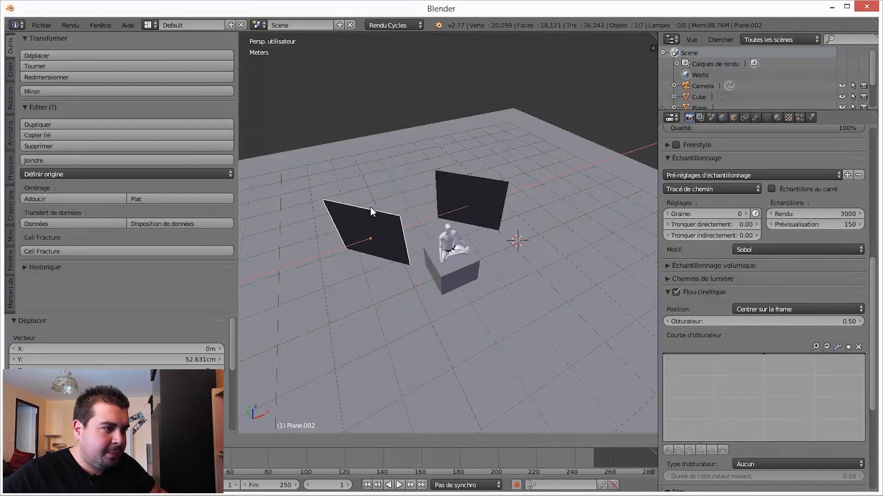
pyautogui.click(384, 192)
# Rotate the duplicated plane about the Z axis by 45° twice so it mirrors the first plane's angle
pyautogui.write('rz')
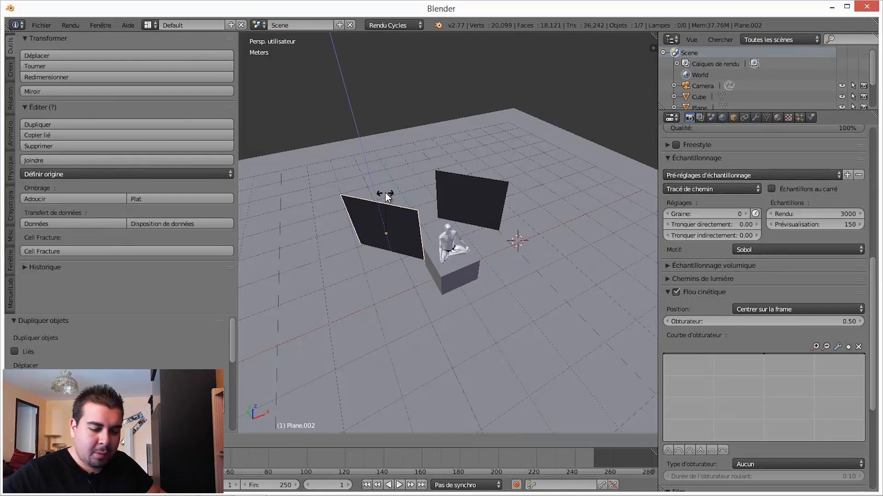
pyautogui.write('45')
pyautogui.press('Return')
pyautogui.write('r')
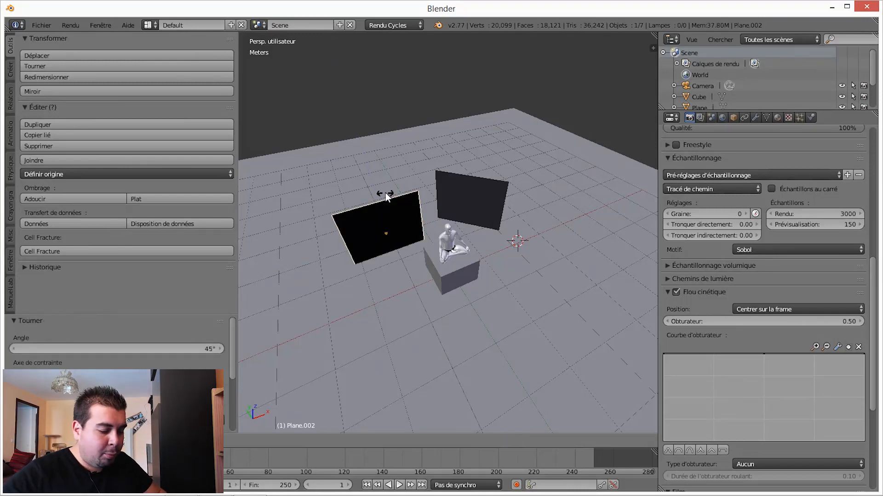
pyautogui.write('z45')
pyautogui.press('Return')
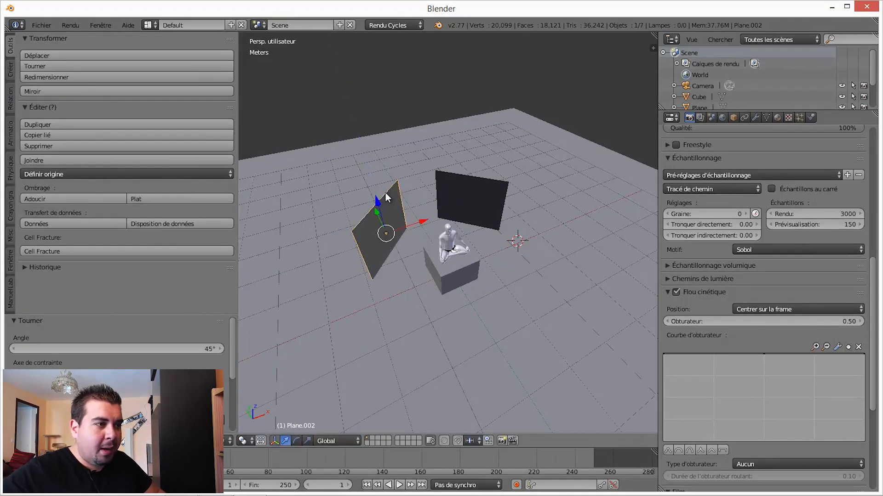
# Look through the scene camera, hide the tool shelf and enable locking the camera to the view
pyautogui.moveTo(441, 208); pyautogui.dragTo(399, 166, button='middle')
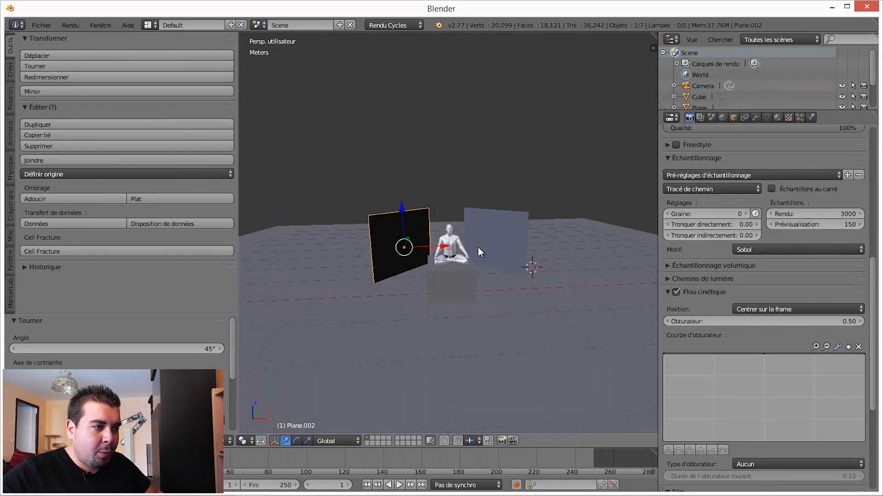
pyautogui.press('KP_0')
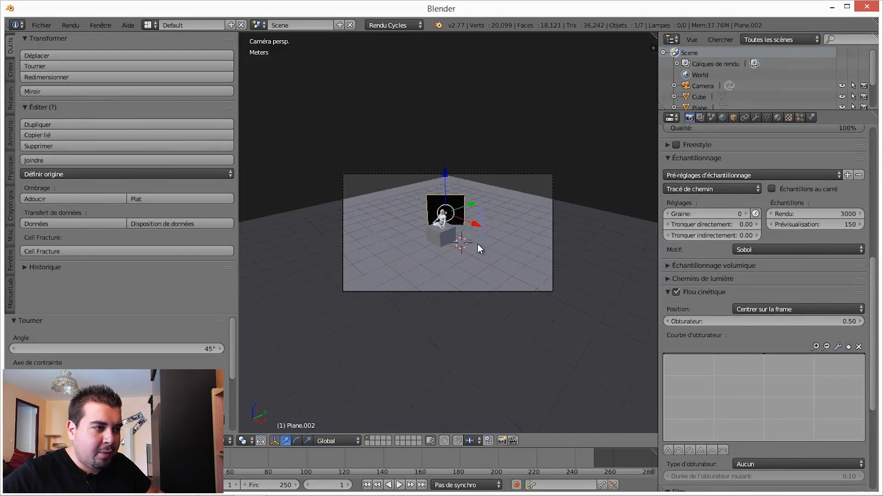
pyautogui.press('KP_0')
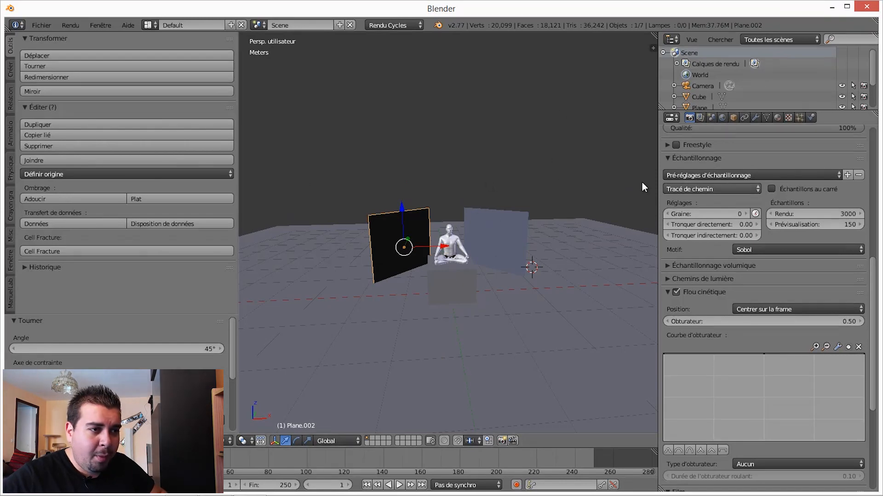
pyautogui.press('KP_0')
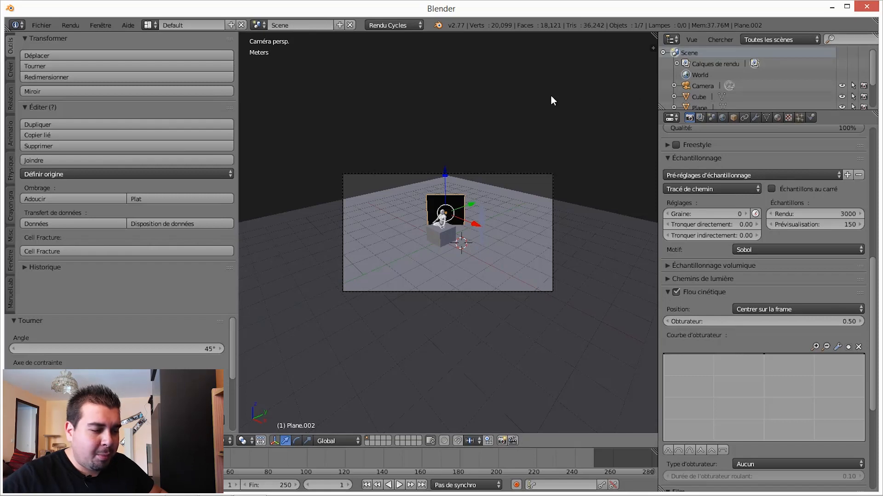
pyautogui.press('t')
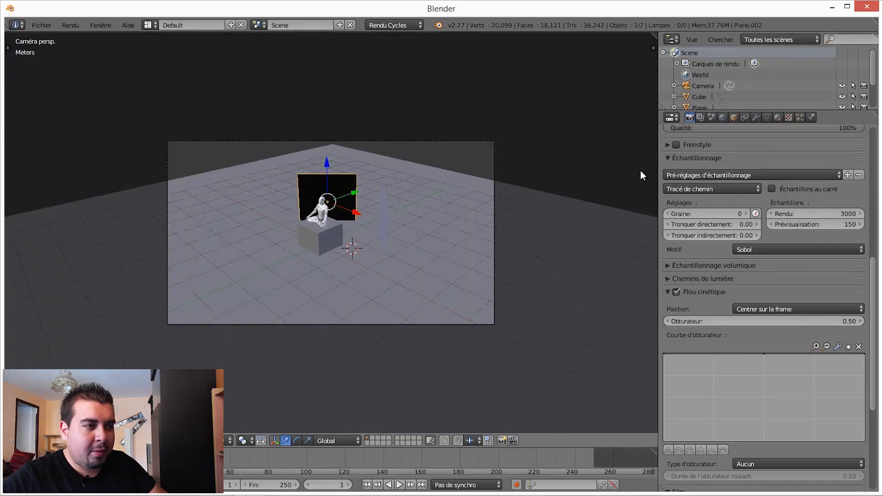
pyautogui.press('m')
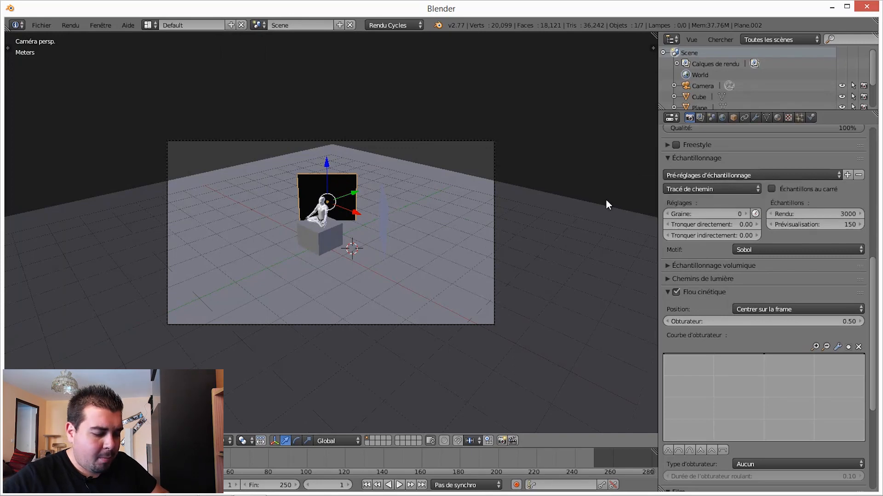
pyautogui.press('n')
pyautogui.scroll(-2, 598, 322)
pyautogui.click(569, 358)
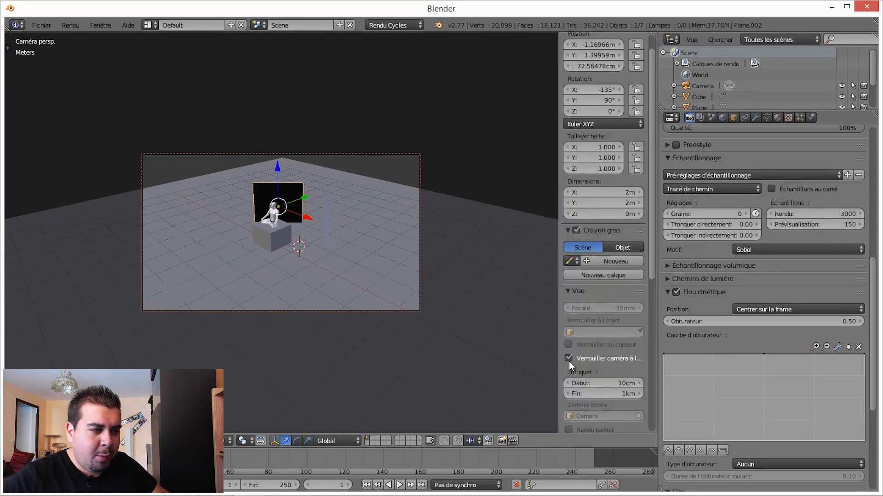
pyautogui.press('n')
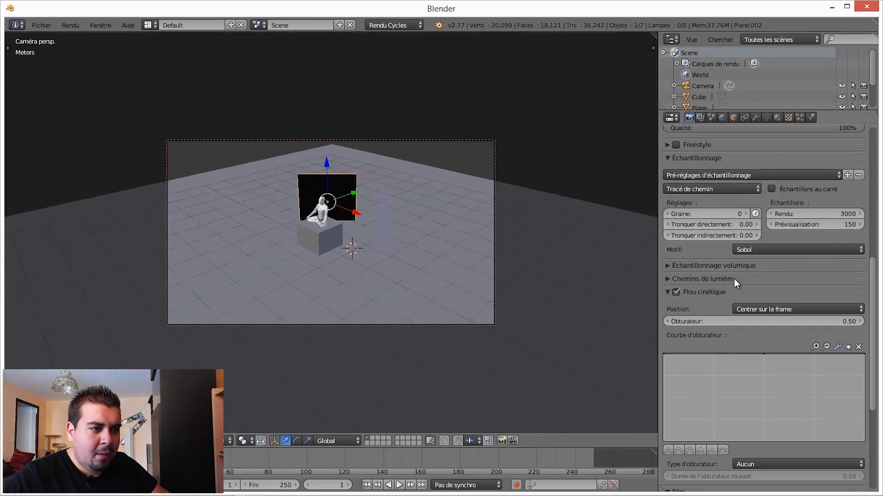
# Look through the render settings from sampling to performance, returning to the dimensions and output options
pyautogui.scroll(-6, 699, 286)
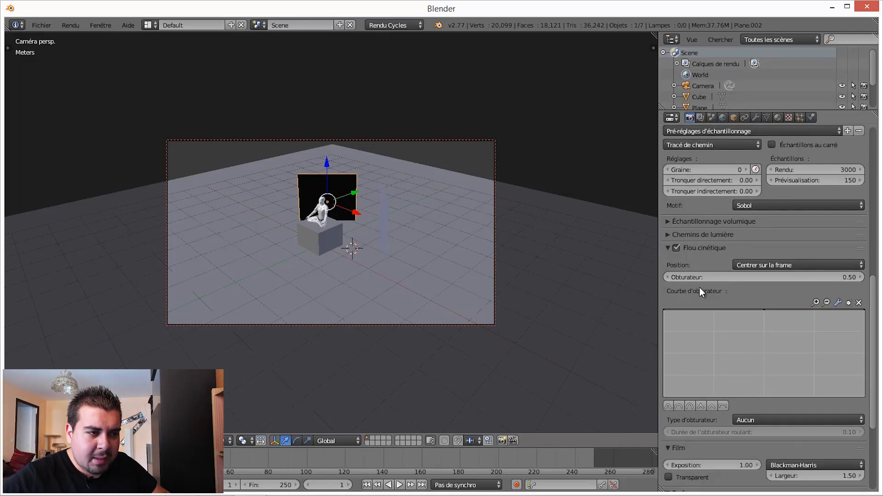
pyautogui.scroll(-3, 691, 347)
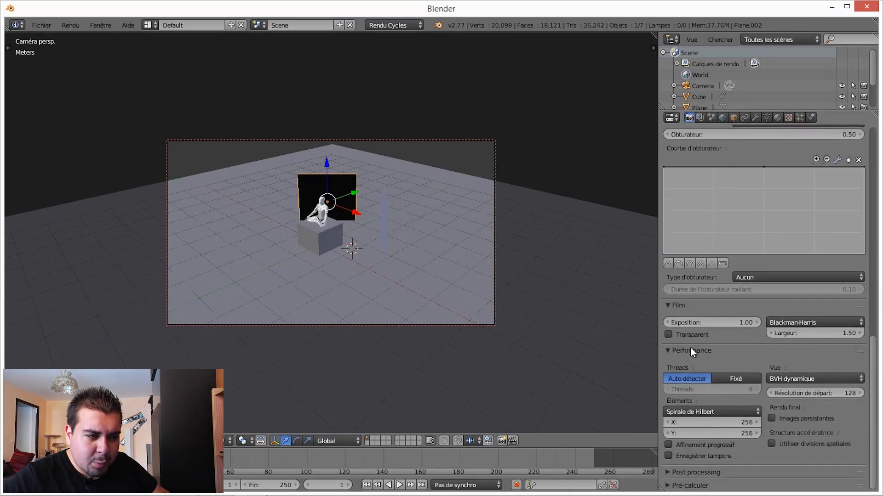
pyautogui.scroll(6, 690, 348)
pyautogui.scroll(4, 693, 352)
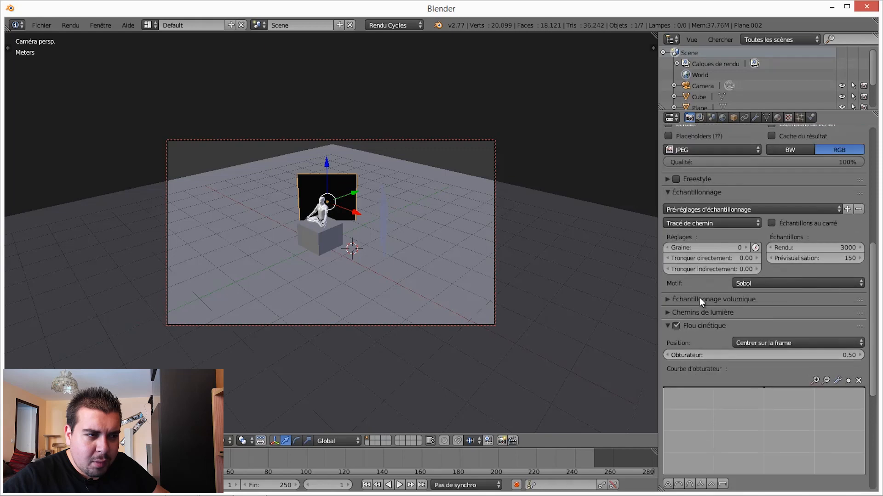
pyautogui.scroll(1, 697, 212)
pyautogui.scroll(4, 697, 213)
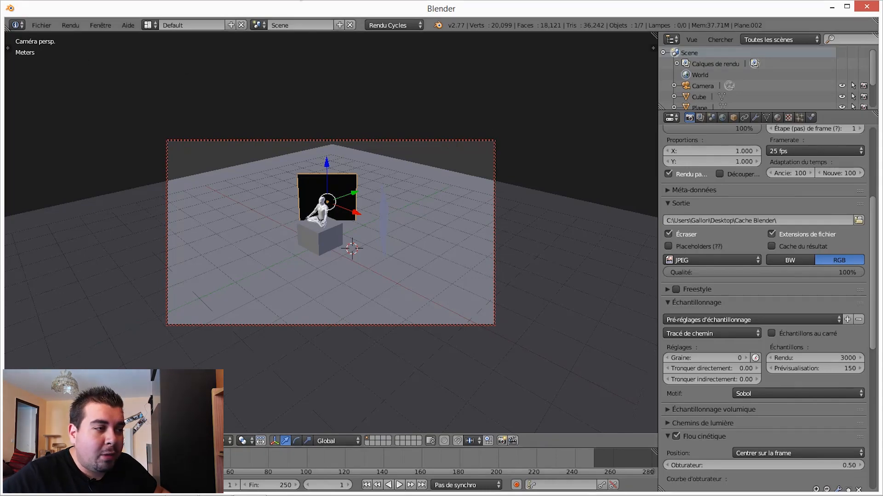
# Frame the camera closely on the seated character between the two upright planes, and return to the user perspective view
pyautogui.scroll(3, 379, 206)
pyautogui.moveTo(352, 198); pyautogui.dragTo(345, 235, button='middle')
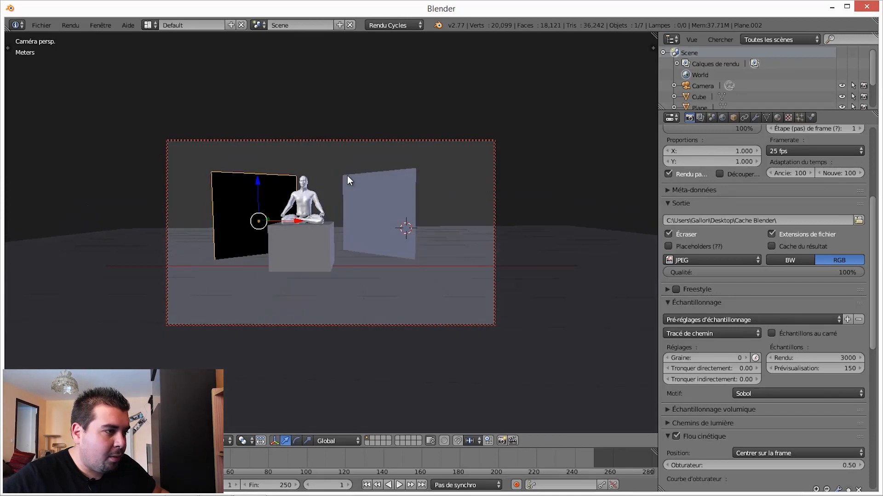
pyautogui.scroll(1, 341, 181)
pyautogui.scroll(2, 388, 190)
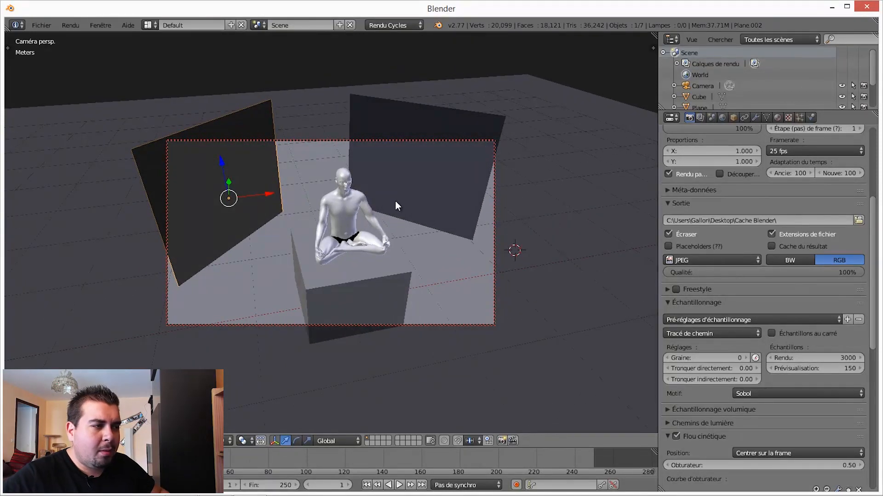
pyautogui.press('KP_0')
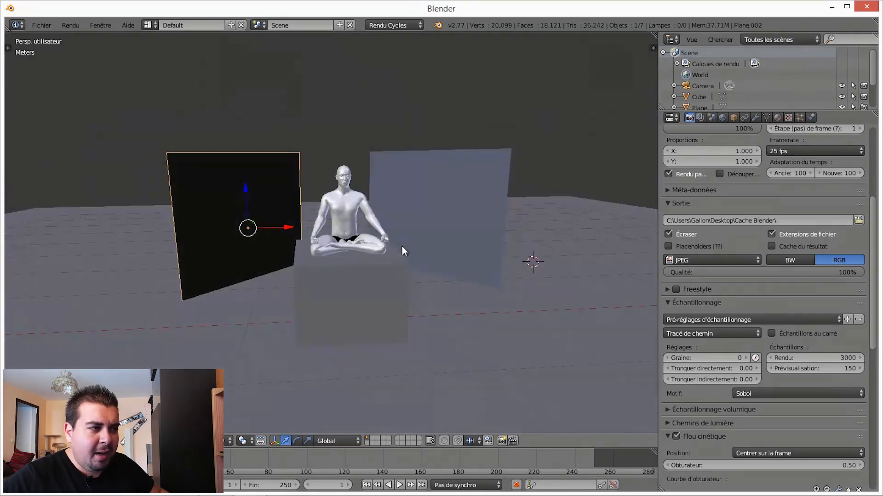
# Select the floor plane and give it a new default diffuse material
pyautogui.rightClick(445, 204)
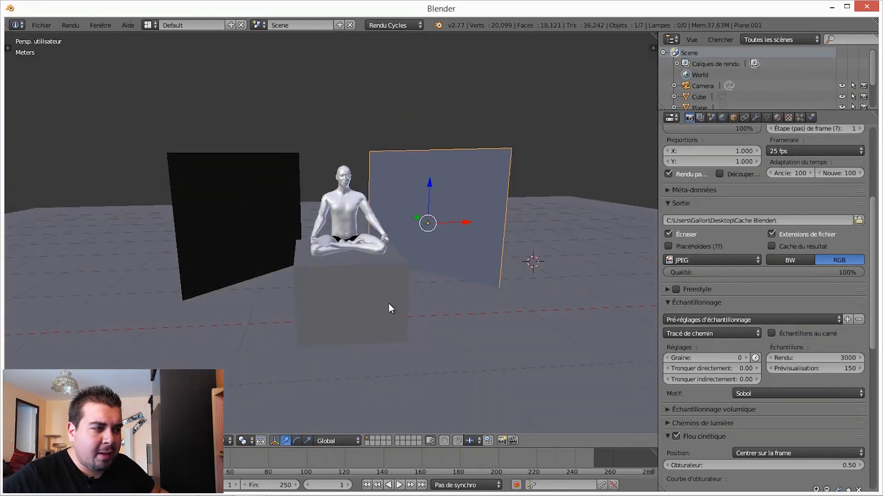
pyautogui.rightClick(349, 303)
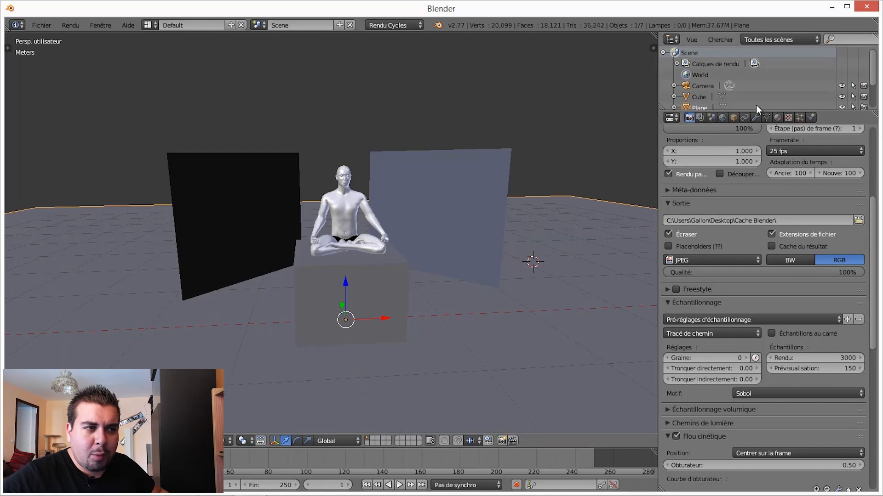
pyautogui.click(777, 118)
pyautogui.click(762, 190)
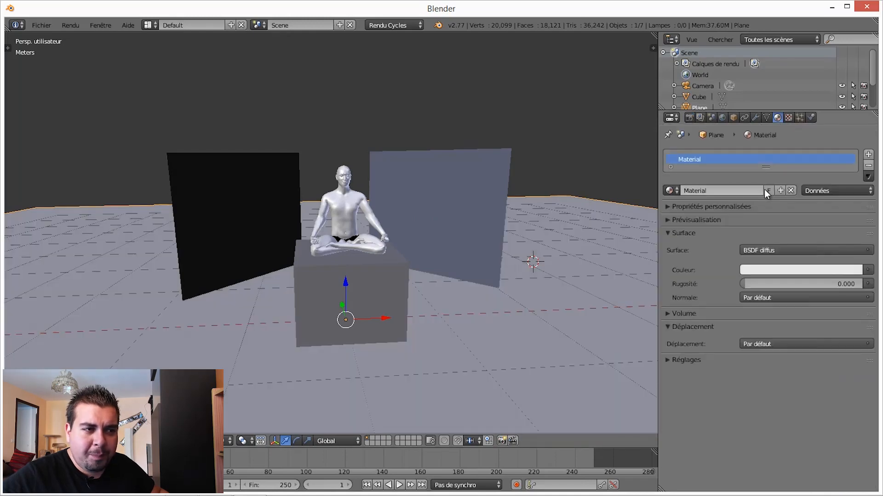
# Give the cube seat a new diffuse material and set its color to black
pyautogui.rightClick(385, 288)
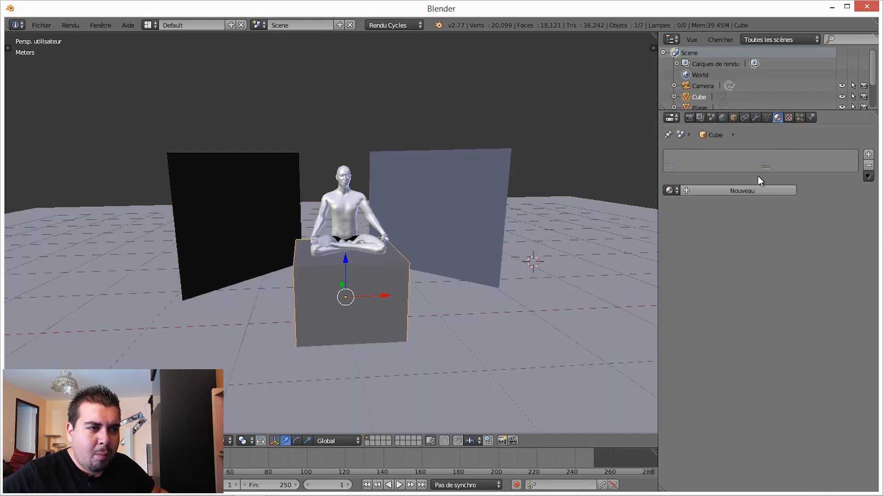
pyautogui.click(754, 188)
pyautogui.click(809, 270)
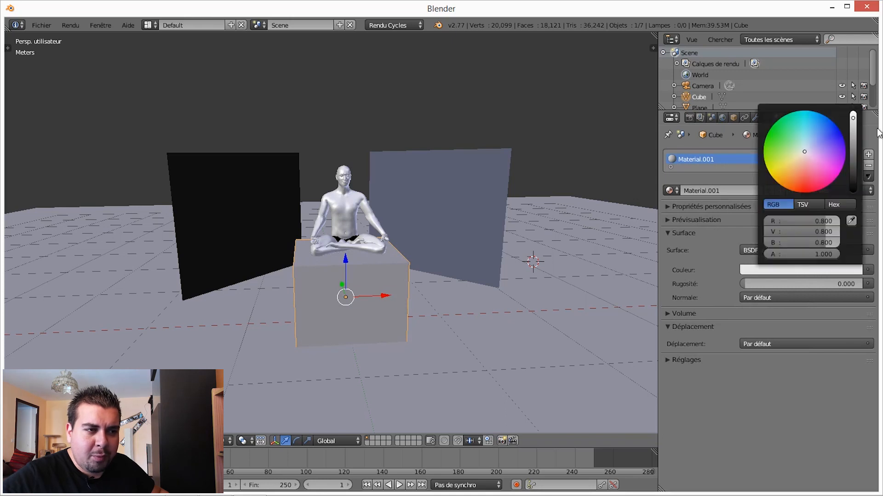
pyautogui.moveTo(852, 121); pyautogui.dragTo(853, 193)
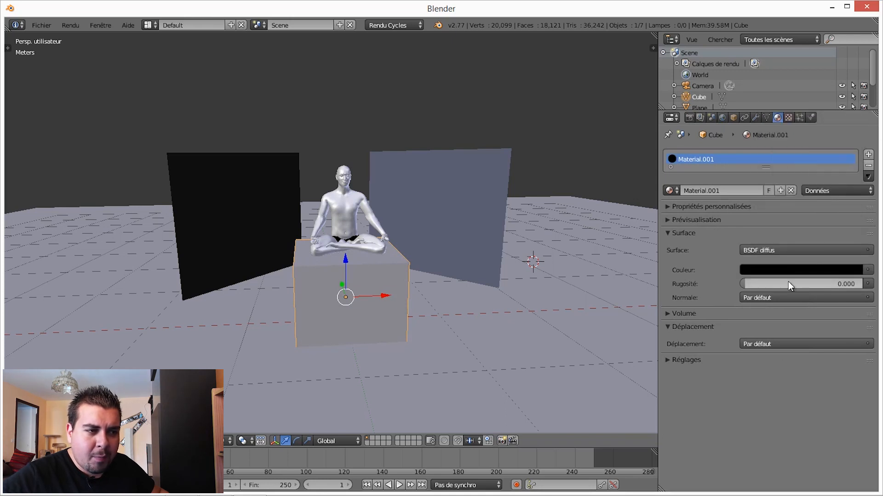
# Give the first upright plane a new material with an Emission surface and set its strength to 10
pyautogui.rightClick(452, 207)
pyautogui.click(750, 188)
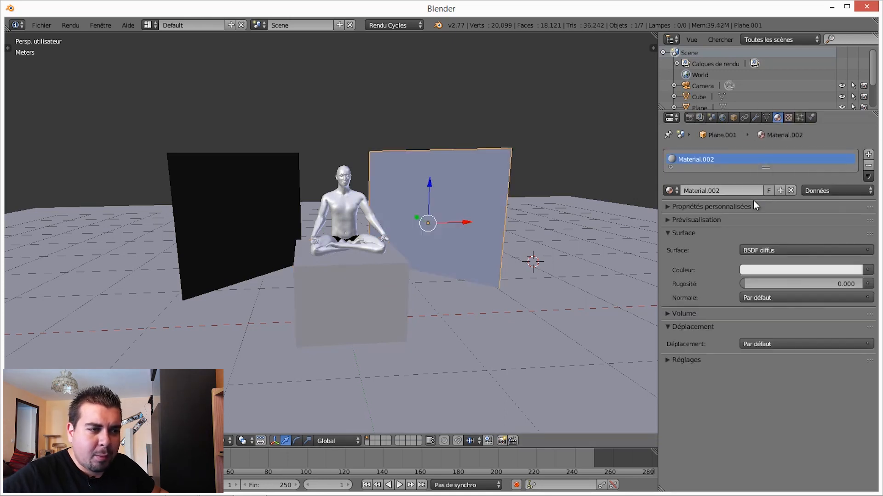
pyautogui.click(789, 250)
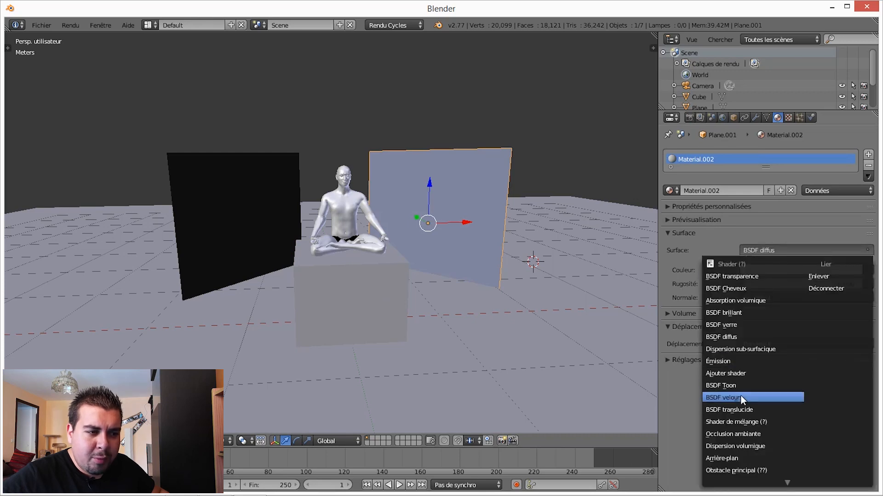
pyautogui.click(724, 362)
pyautogui.click(780, 281)
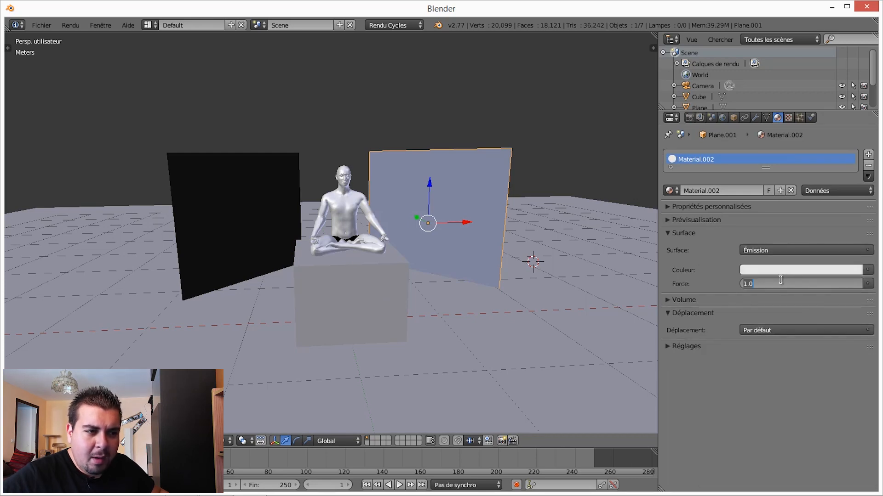
pyautogui.write('10')
pyautogui.press('Return')
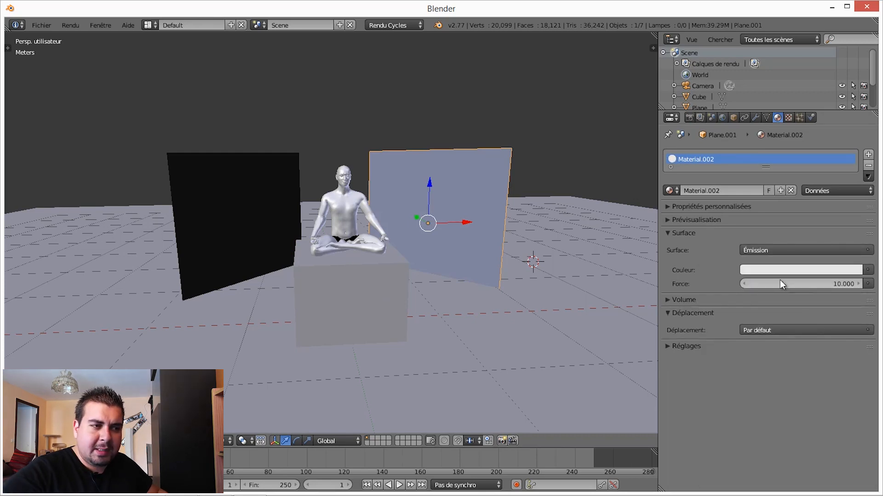
# Give the duplicated upright plane a new material with an Emission surface at strength 10
pyautogui.rightClick(237, 214)
pyautogui.click(766, 192)
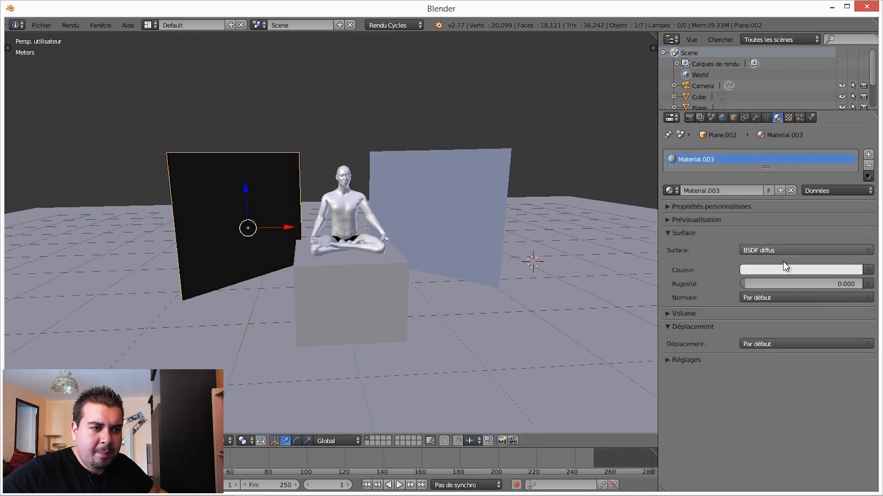
pyautogui.click(791, 251)
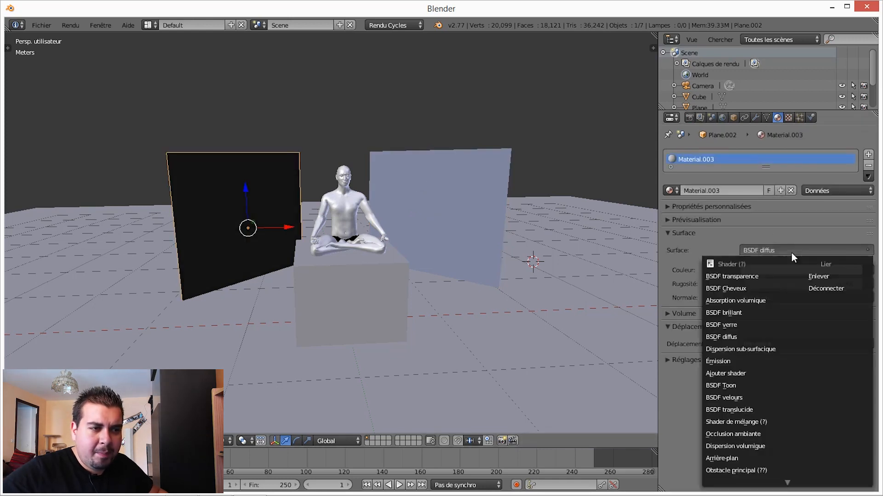
pyautogui.click(735, 361)
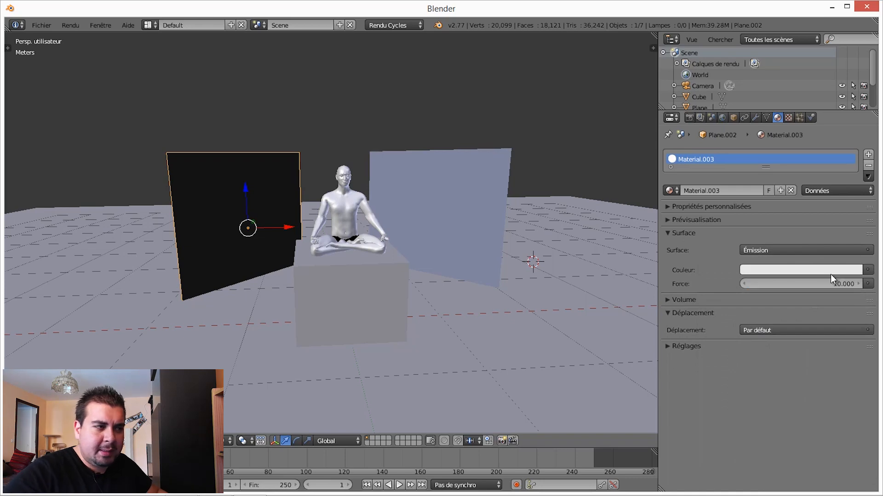
# Change the cube seat's surface to a Mix Shader combining a Diffuse BSDF and a Glossy BSDF
pyautogui.rightClick(385, 294)
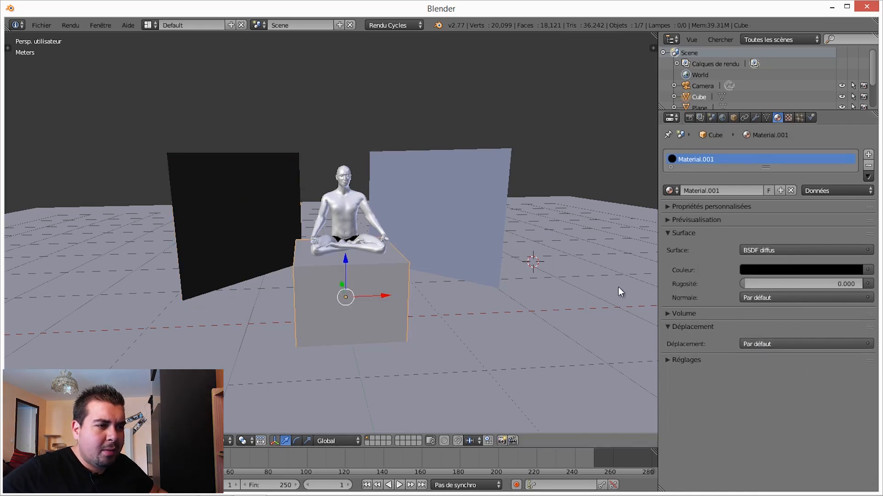
pyautogui.click(832, 257)
pyautogui.click(782, 250)
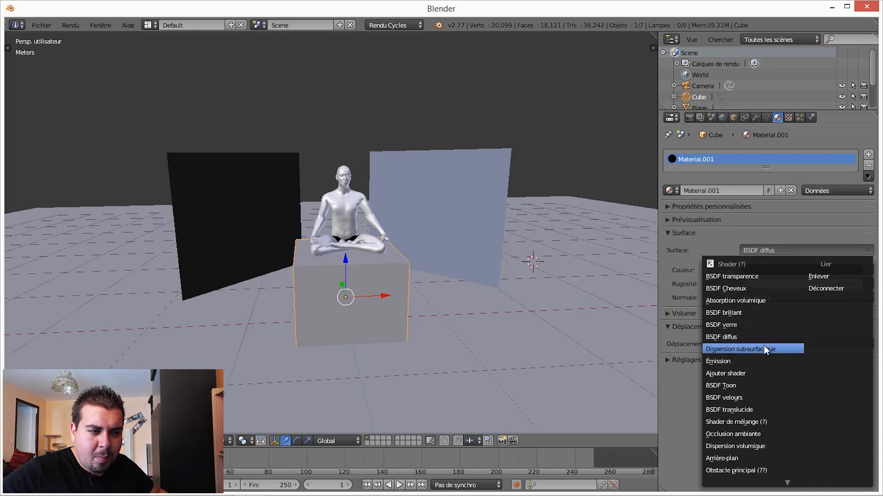
pyautogui.click(766, 423)
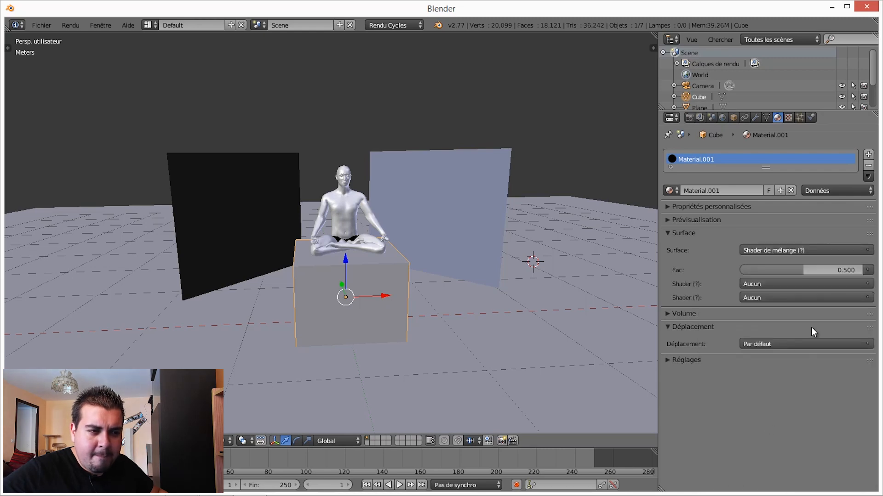
pyautogui.click(783, 283)
pyautogui.click(771, 115)
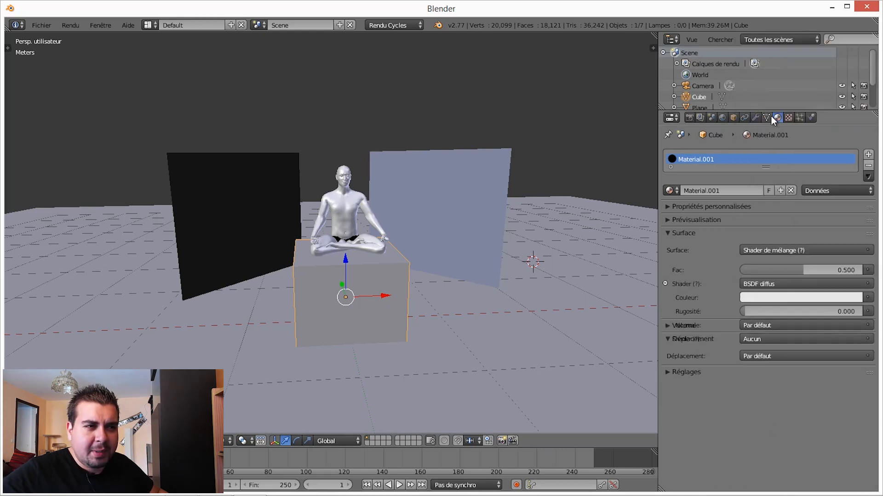
pyautogui.click(783, 340)
pyautogui.click(779, 145)
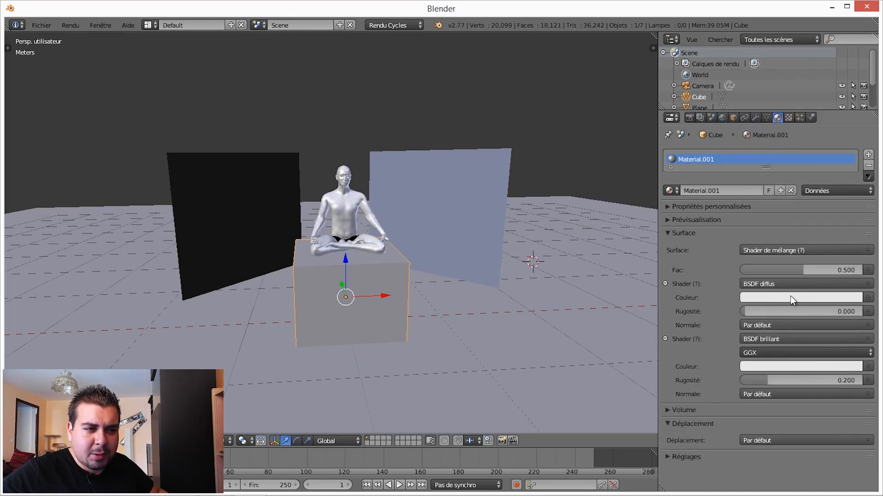
# Set the cube material's diffuse color to black and its glossy roughness to 0.03
pyautogui.click(789, 297)
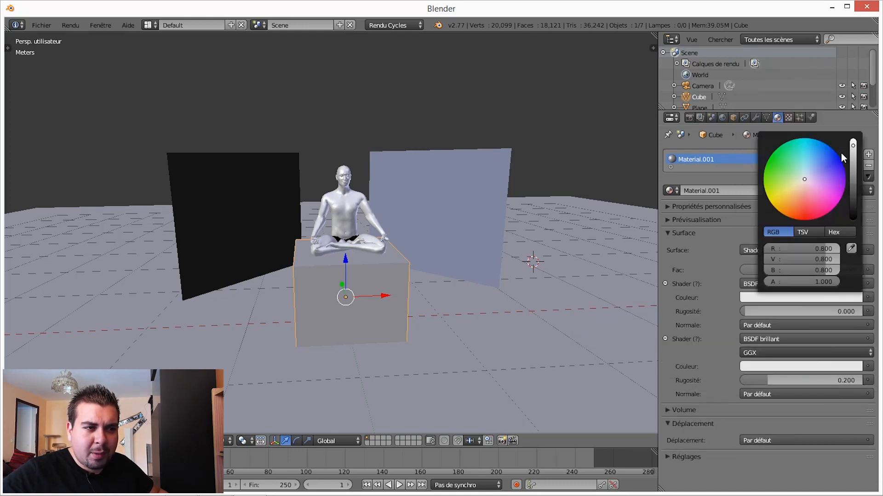
pyautogui.moveTo(851, 161); pyautogui.dragTo(851, 220)
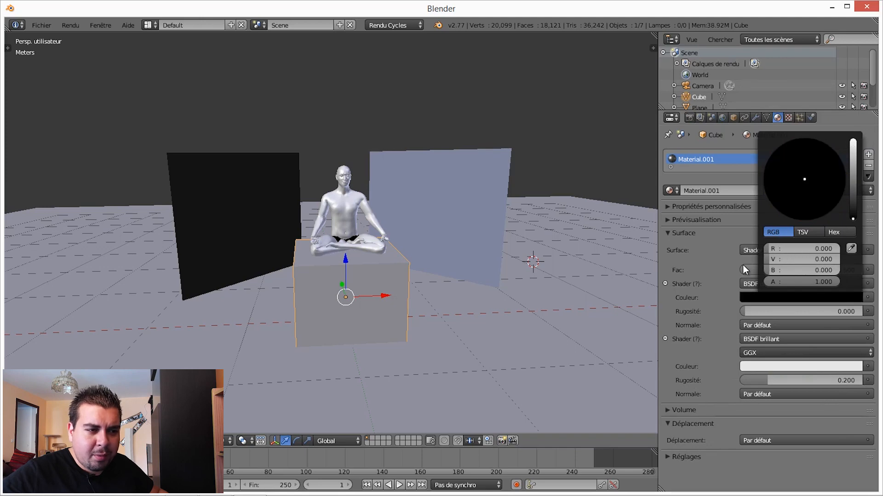
pyautogui.click(833, 379)
pyautogui.write('0.0')
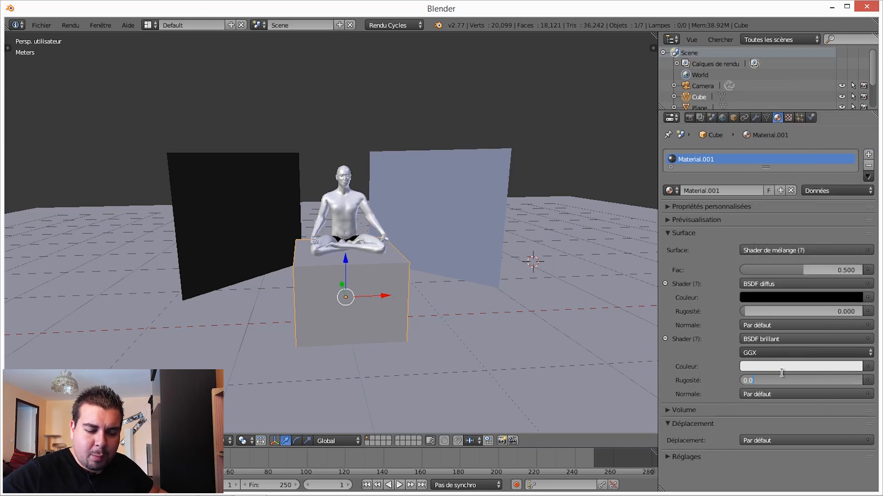
pyautogui.write('3')
pyautogui.press('Return')
# Set the mix factor of the cube's Mix Shader to 0.2
pyautogui.click(819, 270)
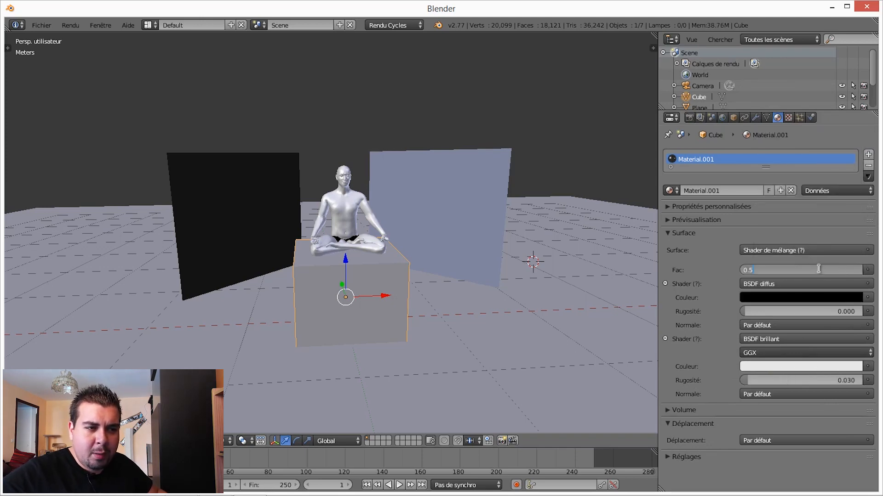
pyautogui.press('BackSpace')
pyautogui.write('2')
pyautogui.press('Return')
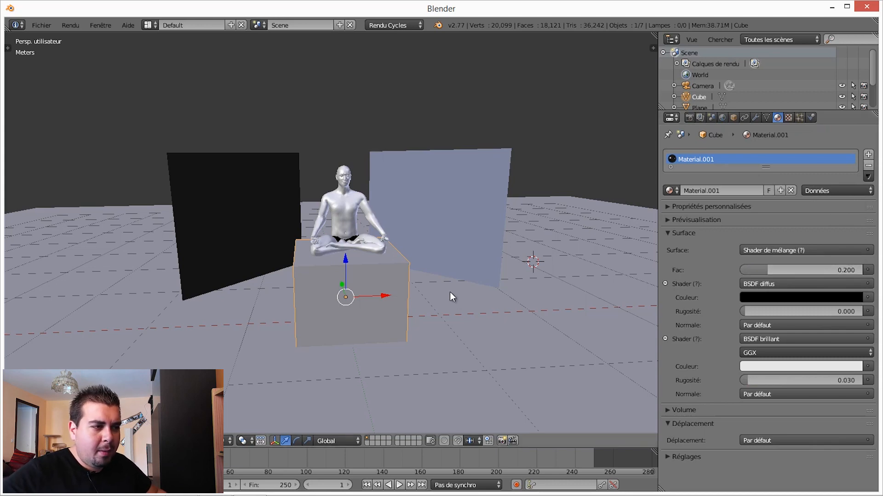
# Display the camera view with rendered shading and reframe the camera lower and closer on the seated character
pyautogui.press('KP_0')
pyautogui.click(226, 441)
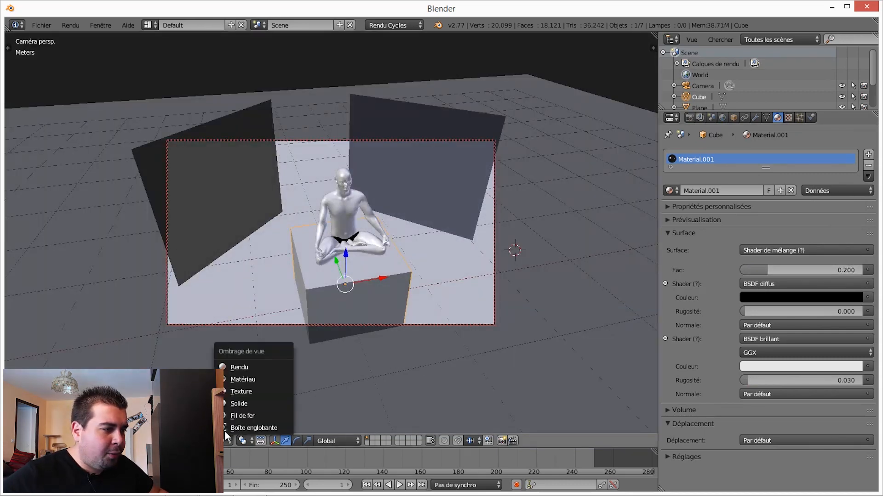
pyautogui.click(249, 365)
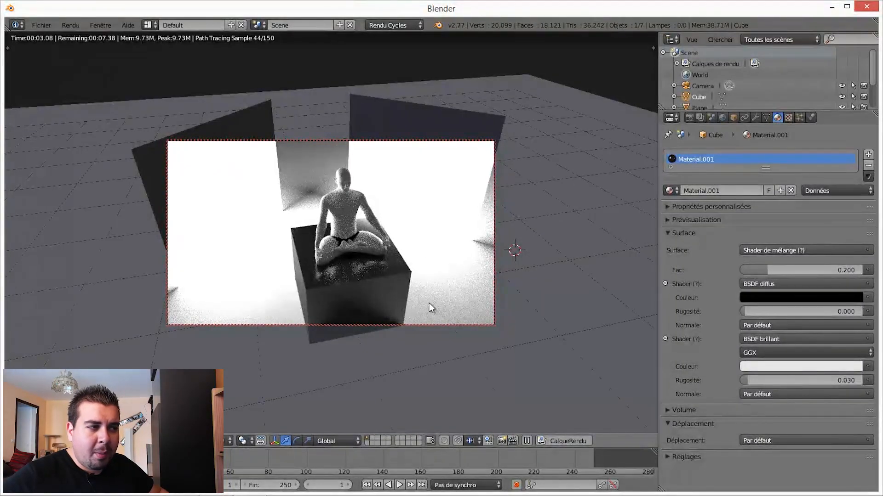
pyautogui.moveTo(393, 266); pyautogui.dragTo(350, 218, button='middle')
pyautogui.scroll(1, 379, 237)
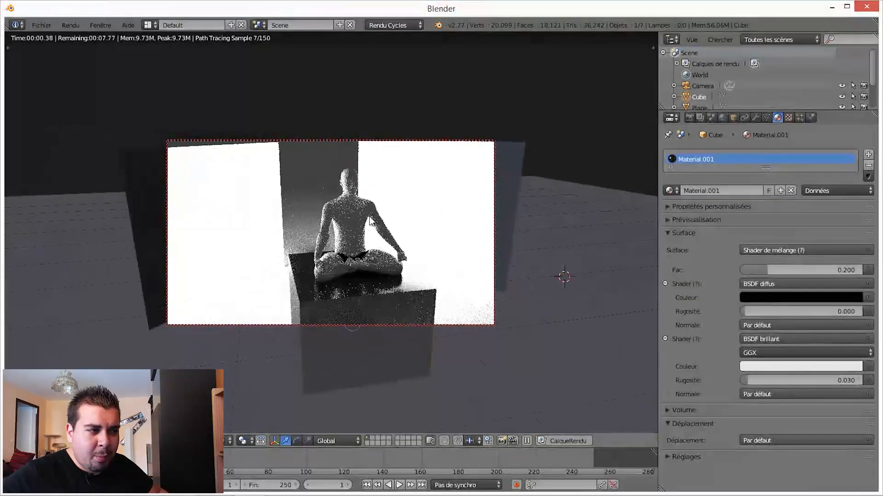
# Enable nodes on the character's matA material with a Glass BSDF surface, and turn the camera to face the character frontally
pyautogui.rightClick(349, 217)
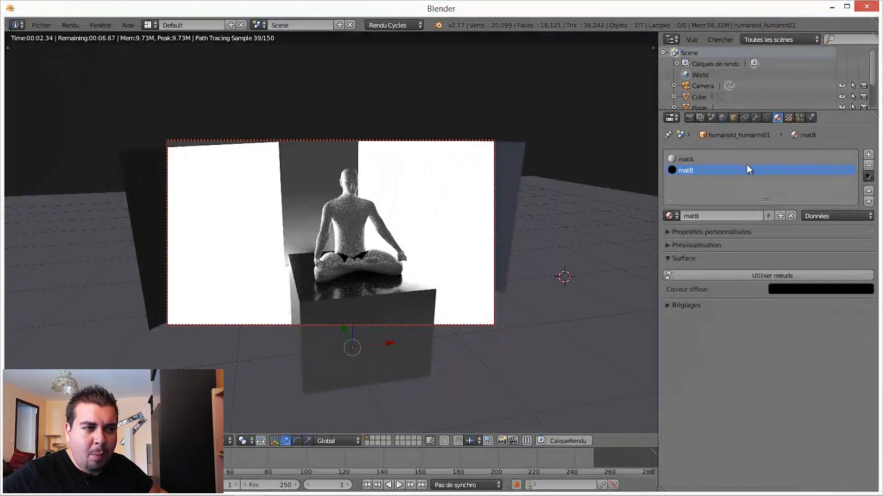
pyautogui.click(692, 159)
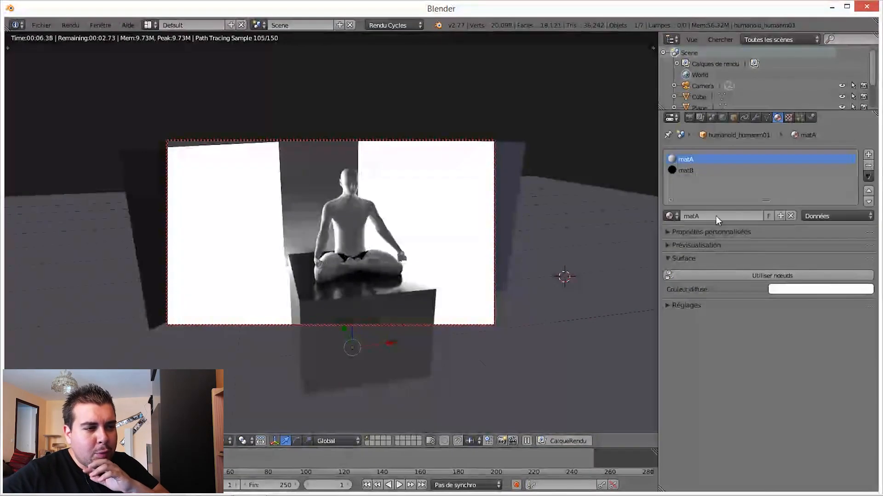
pyautogui.click(740, 278)
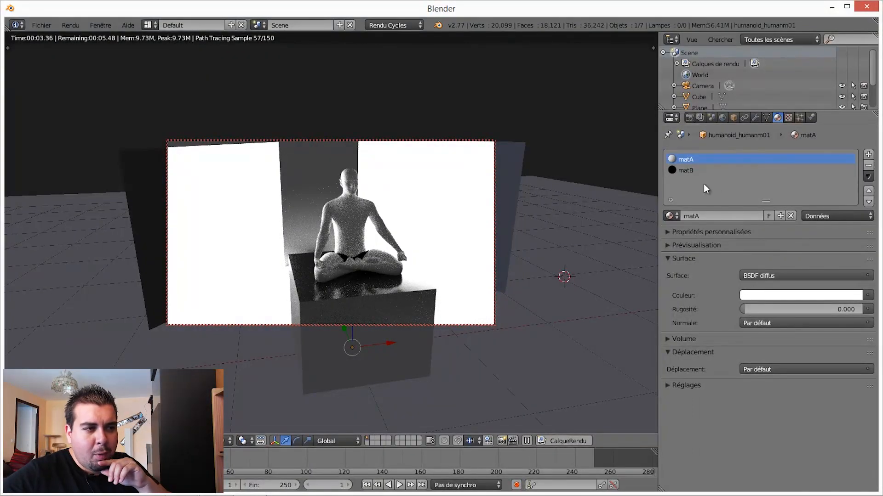
pyautogui.click(688, 173)
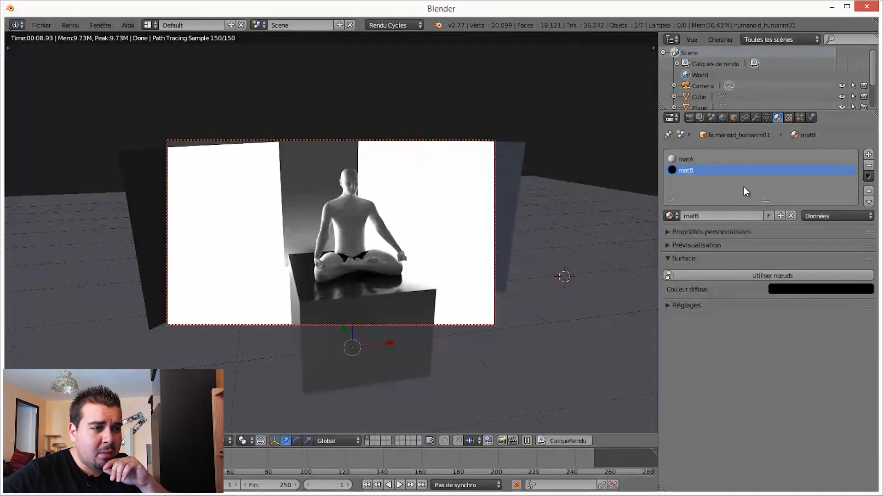
pyautogui.click(685, 158)
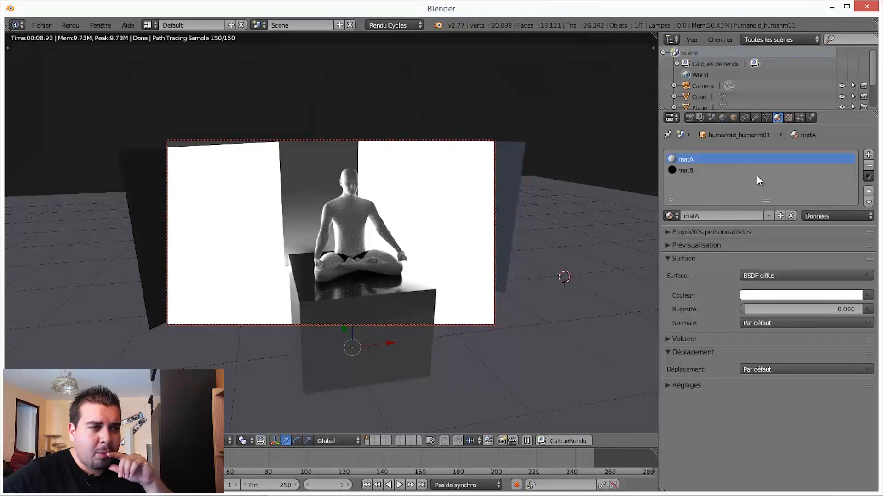
pyautogui.click(803, 275)
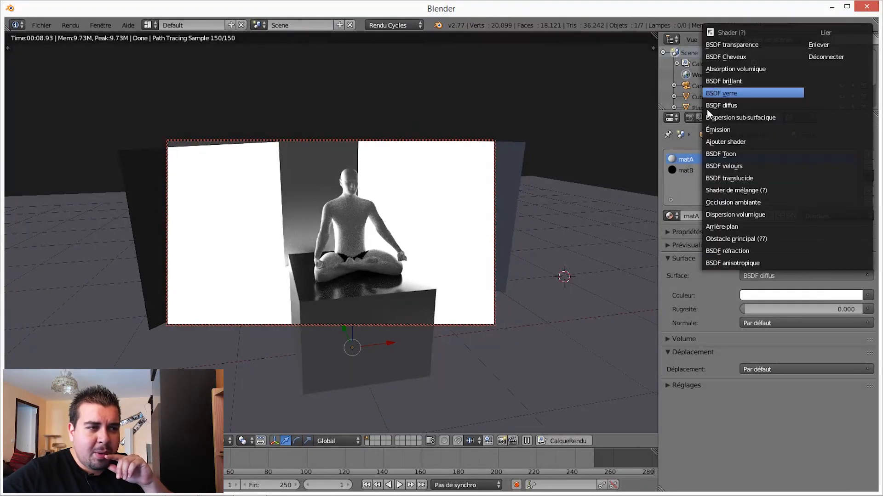
pyautogui.click(717, 96)
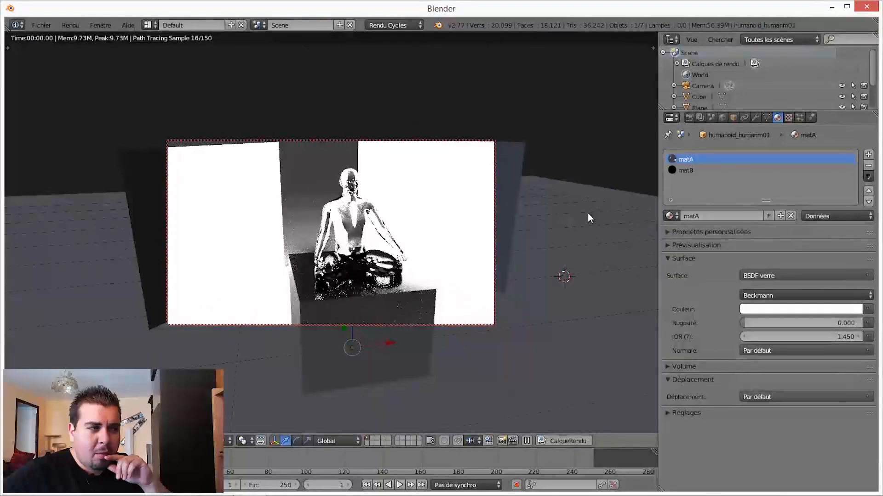
pyautogui.moveTo(454, 231); pyautogui.dragTo(376, 227, button='middle')
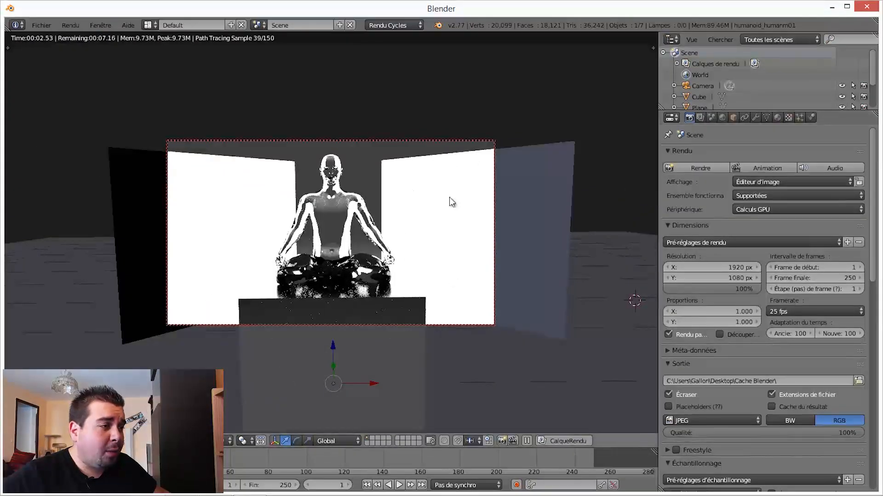
# Set the Cycles render samples to 150
pyautogui.moveTo(877, 193); pyautogui.dragTo(879, 360)
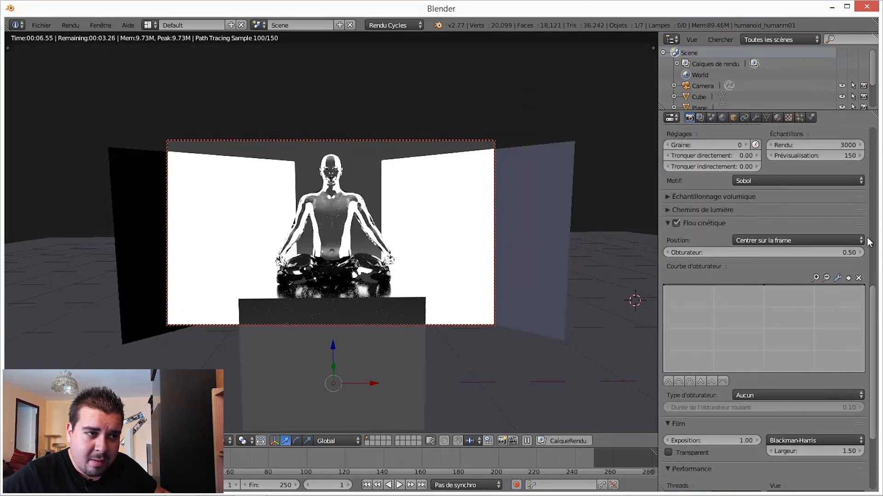
pyautogui.click(818, 144)
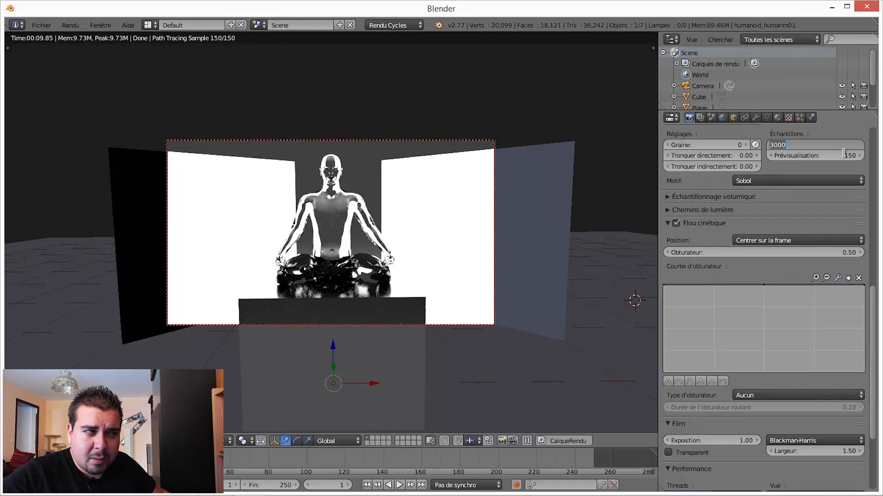
pyautogui.write('150')
pyautogui.press('Return')
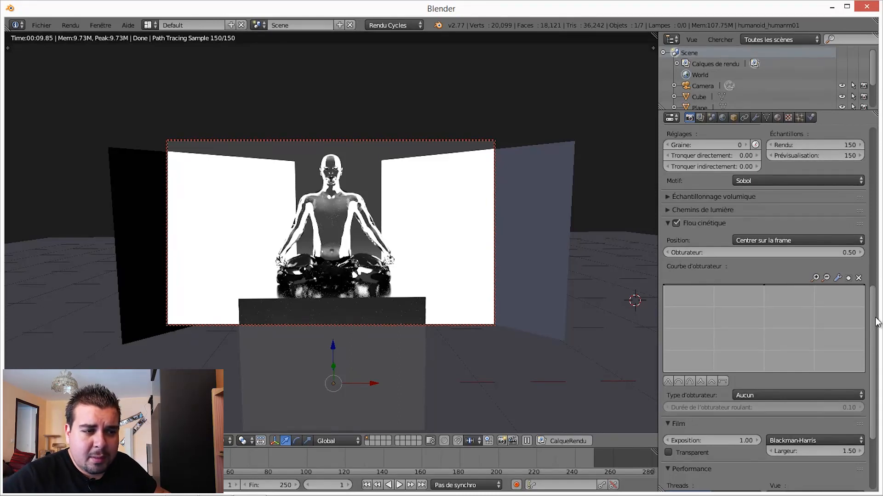
# Review the performance settings and start rendering the still image from the camera
pyautogui.moveTo(875, 318); pyautogui.dragTo(868, 401)
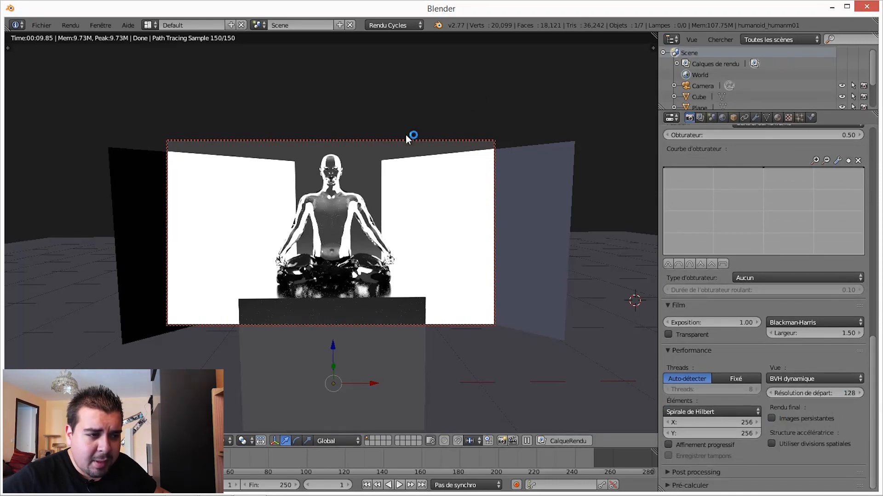
pyautogui.moveTo(874, 349); pyautogui.dragTo(864, 121)
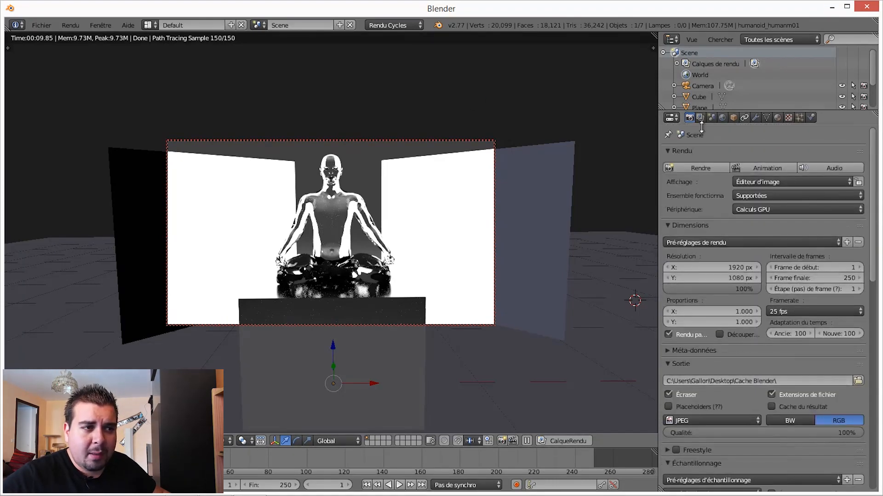
pyautogui.click(689, 167)
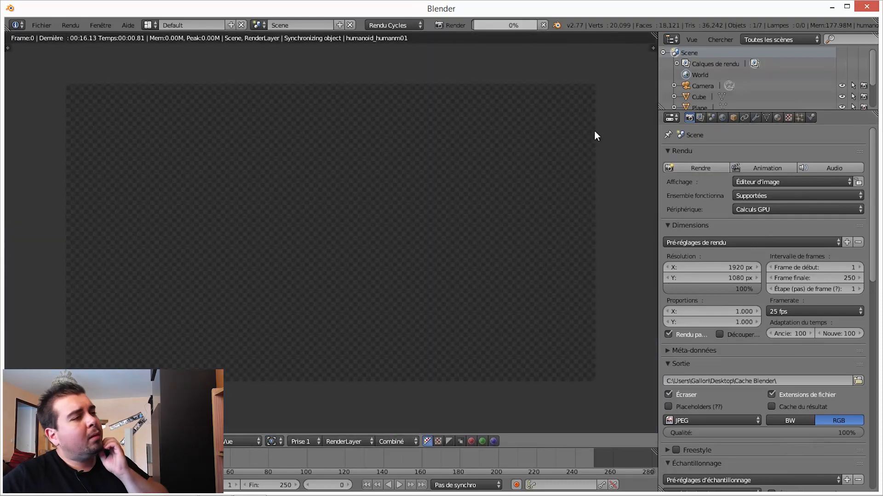